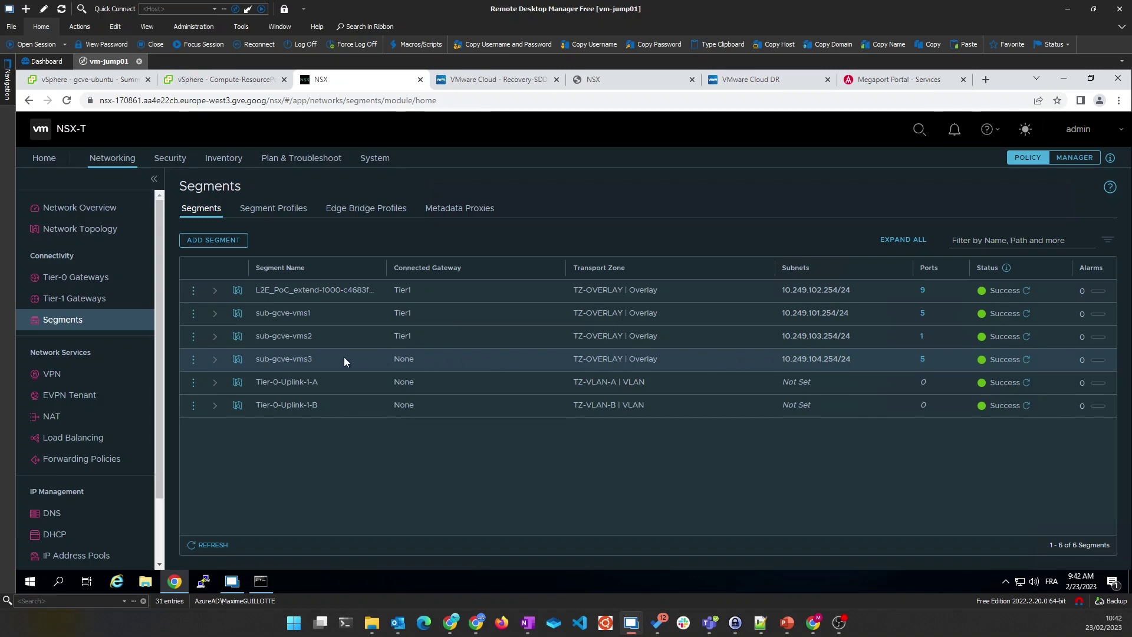
Disconnect the sub-gcve-vms2 segment from its gateway by setting Connected Gateway to None, and save the segment
{"action": "left_click_drag", "start_coordinate": [842, 335], "coordinate": [787, 333]}
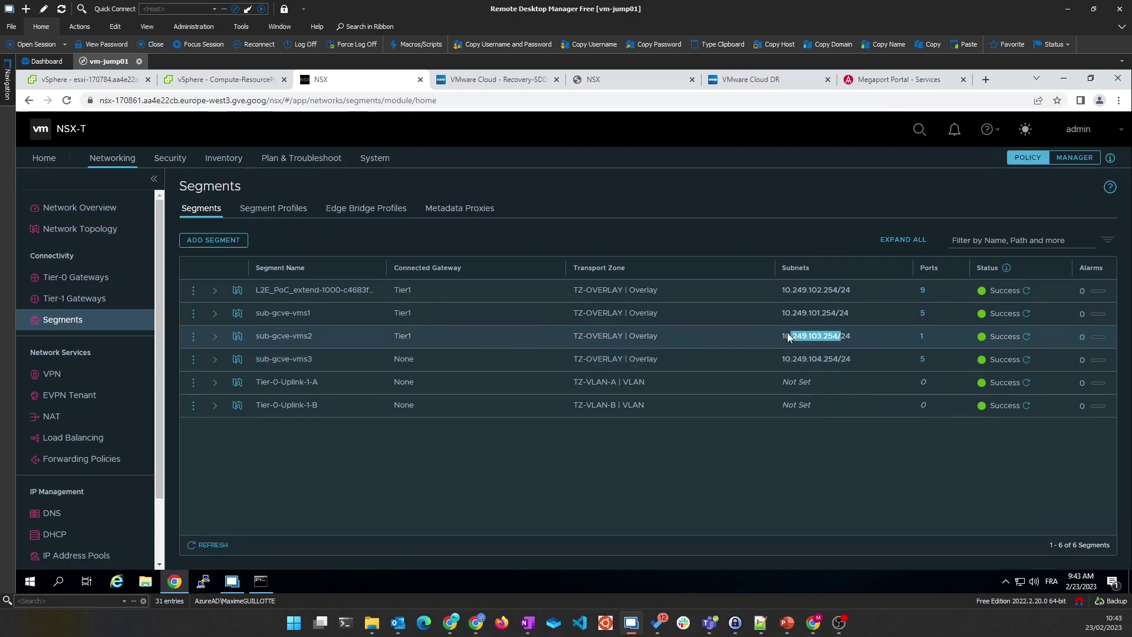
{"action": "left_click", "coordinate": [193, 336]}
{"action": "left_click", "coordinate": [234, 323]}
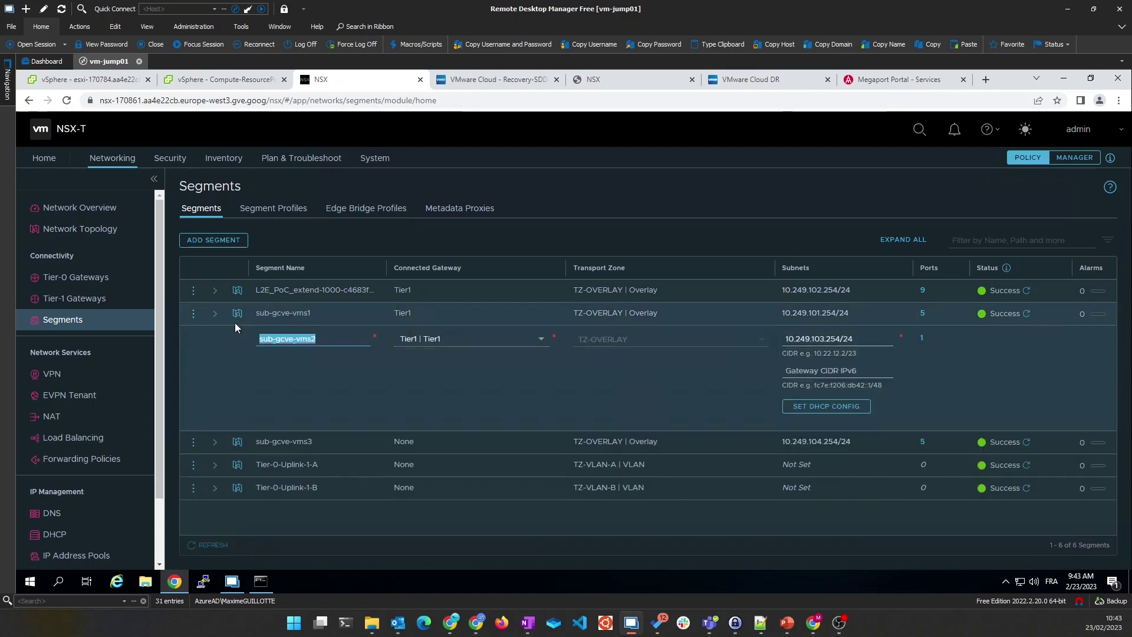
{"action": "left_click", "coordinate": [538, 342]}
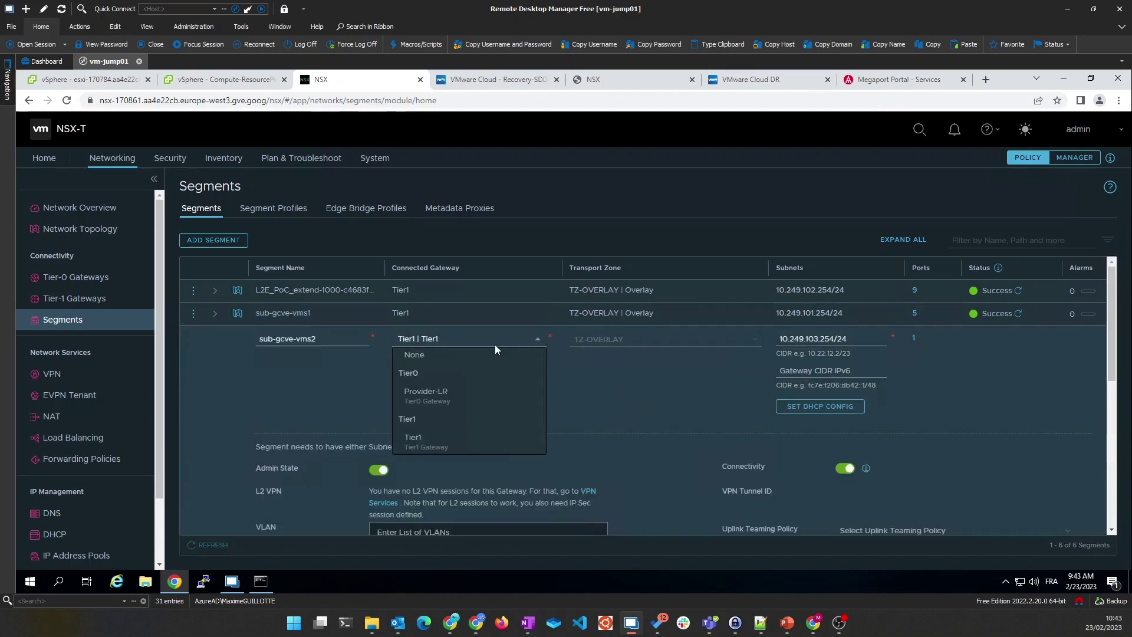
{"action": "left_click", "coordinate": [437, 356]}
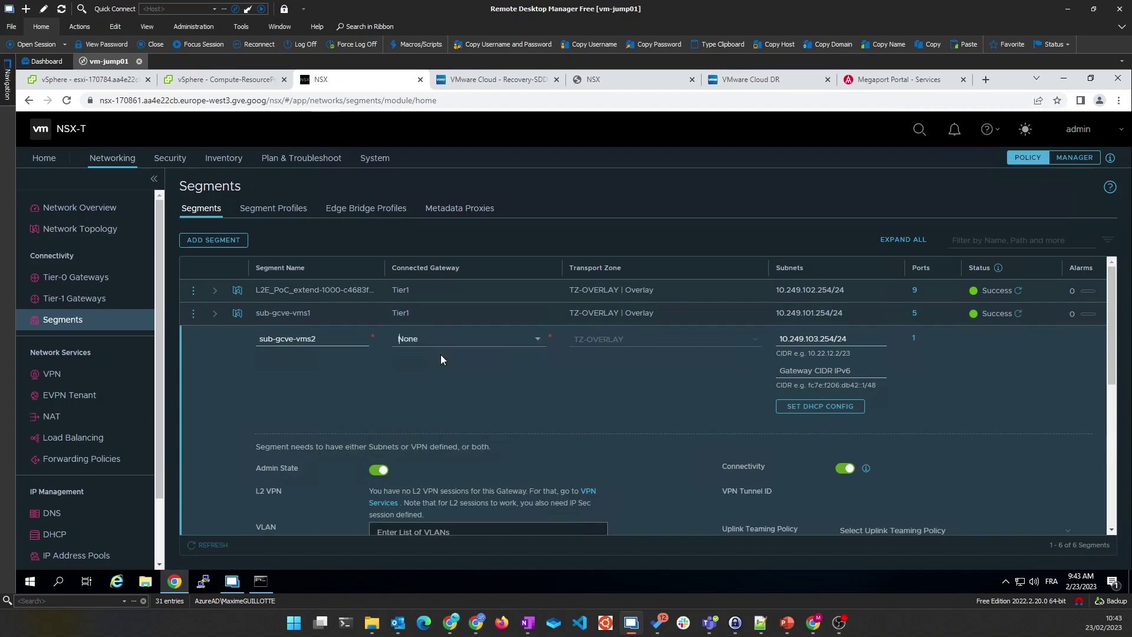
{"action": "scroll", "coordinate": [742, 400], "scroll_direction": "down", "scroll_amount": 3}
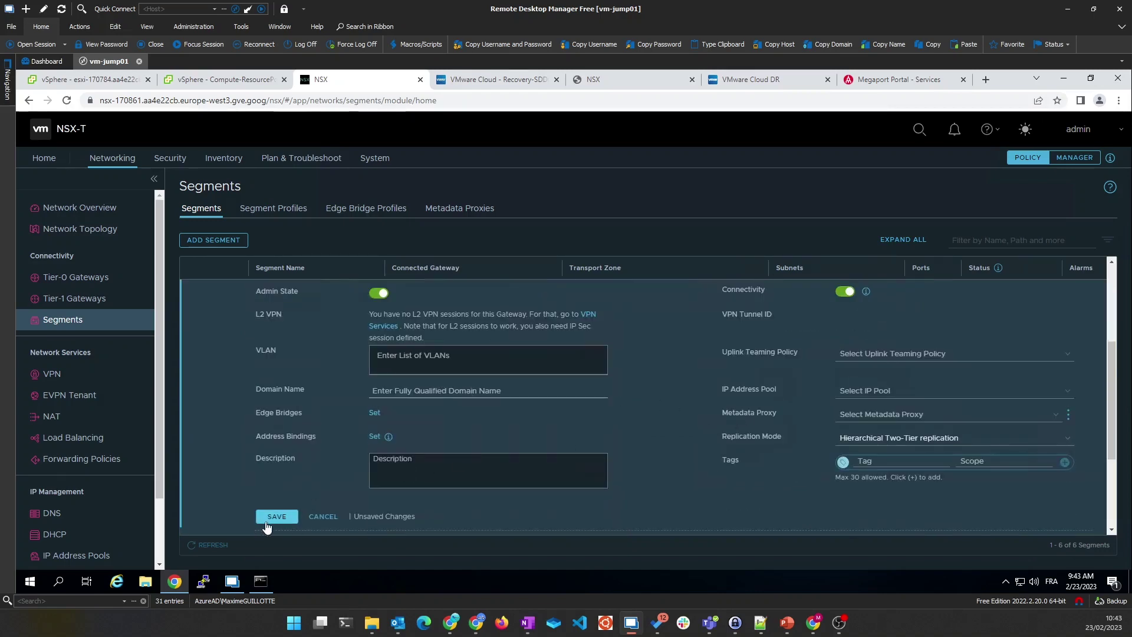
{"action": "left_click", "coordinate": [268, 520]}
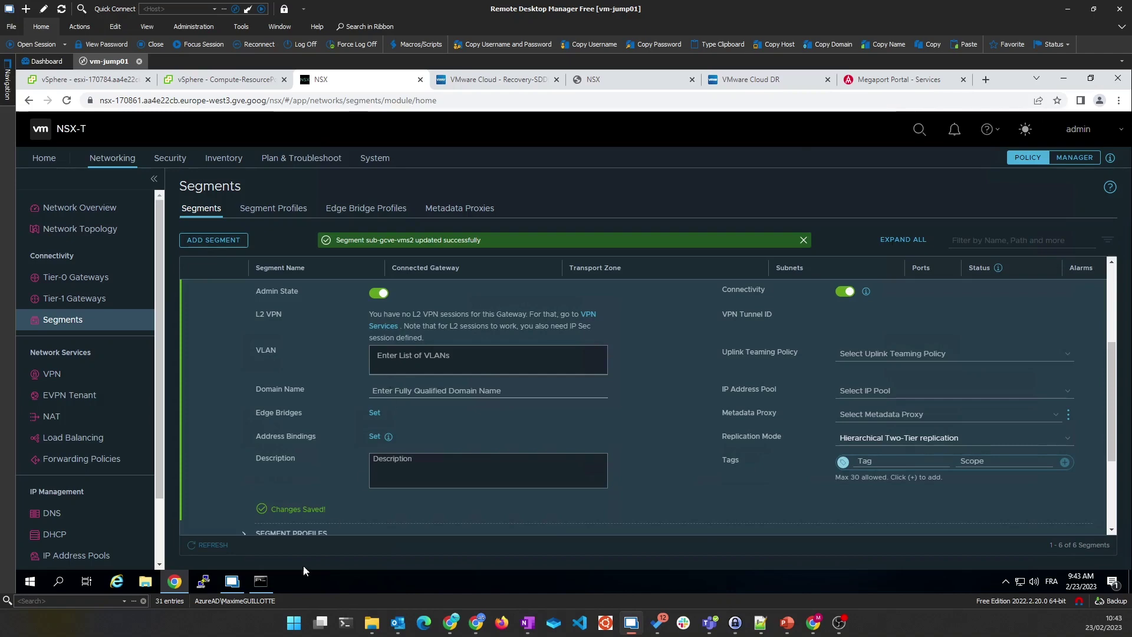
Check the continuous ping to 10.249.103.101 in Command Prompt, enlarging its window to show more lines
{"action": "left_click", "coordinate": [262, 582]}
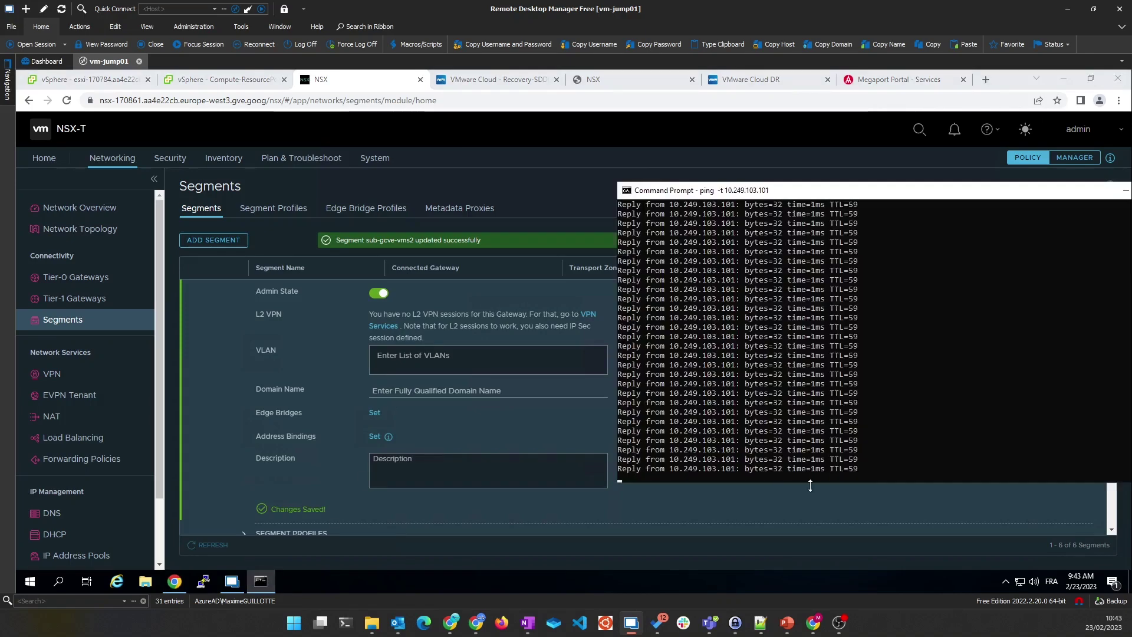
{"action": "left_click_drag", "start_coordinate": [809, 484], "coordinate": [812, 532]}
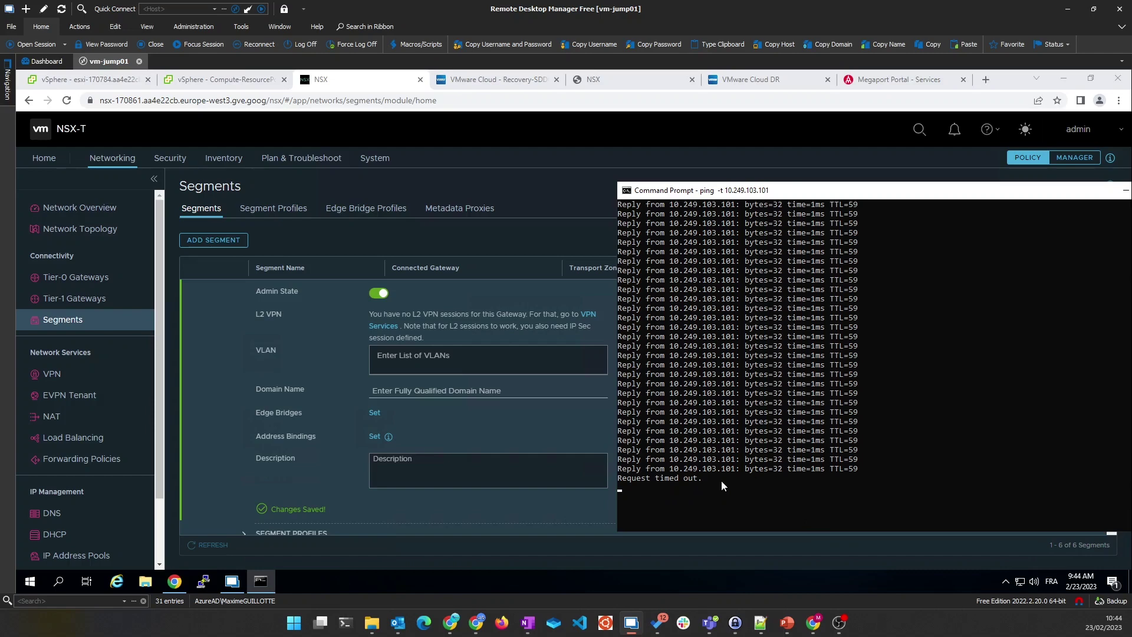
Switch to the Google Cloud console, remove the custom range 10.249.103.0/24 from router-megaport-001, save, and return to the remote session
{"action": "left_click", "coordinate": [812, 623]}
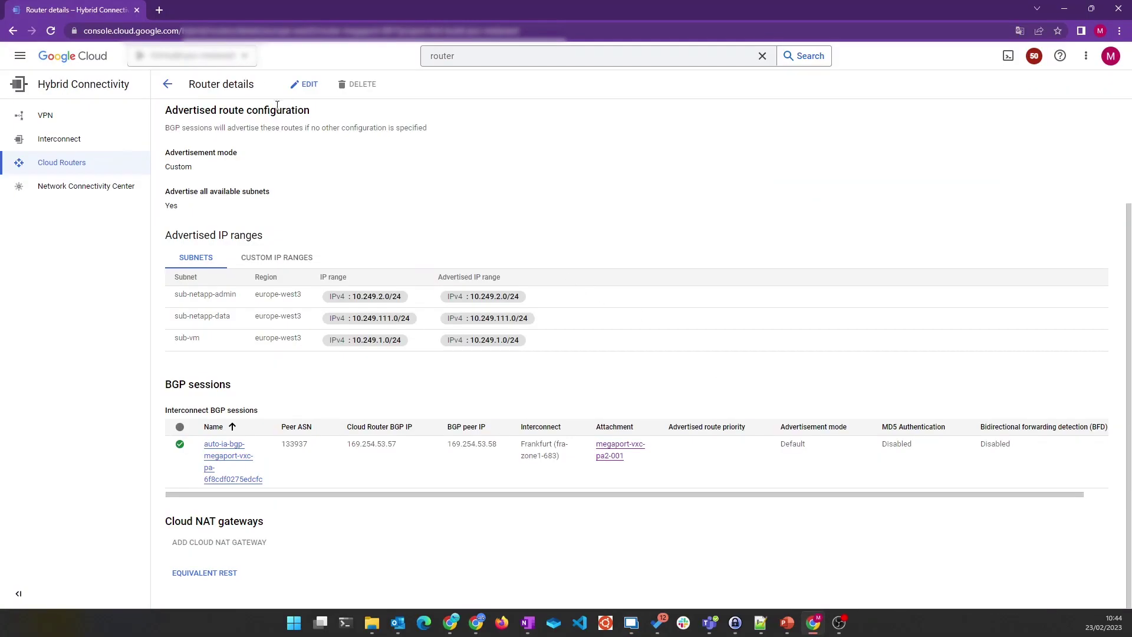
{"action": "scroll", "coordinate": [277, 105], "scroll_direction": "up", "scroll_amount": 2}
{"action": "left_click_drag", "start_coordinate": [169, 121], "coordinate": [262, 122]}
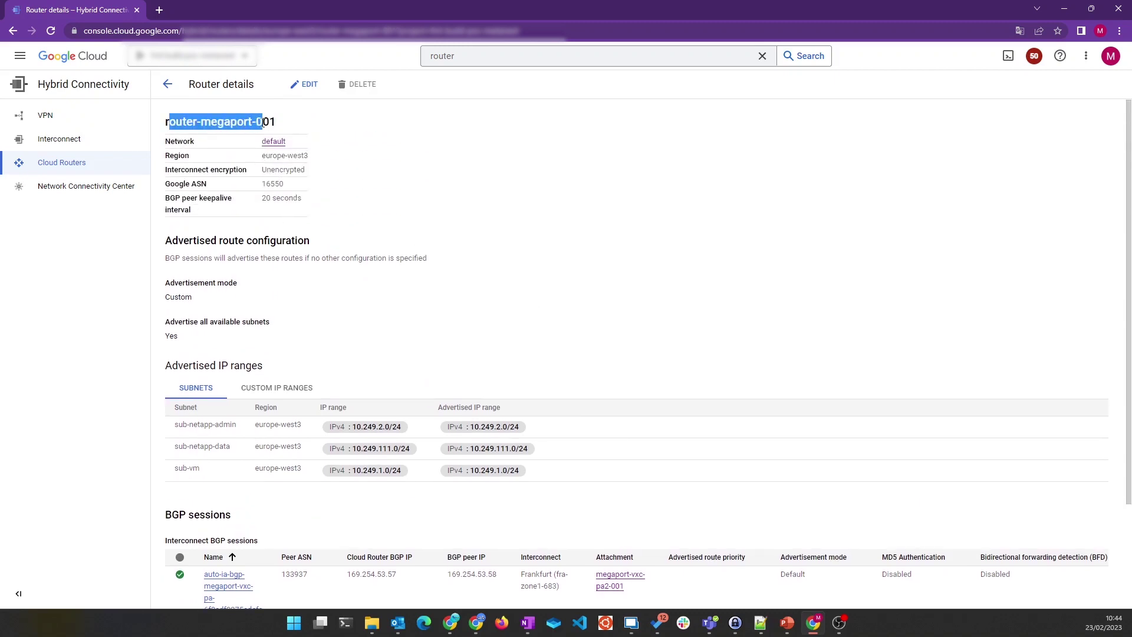
{"action": "left_click", "coordinate": [304, 87]}
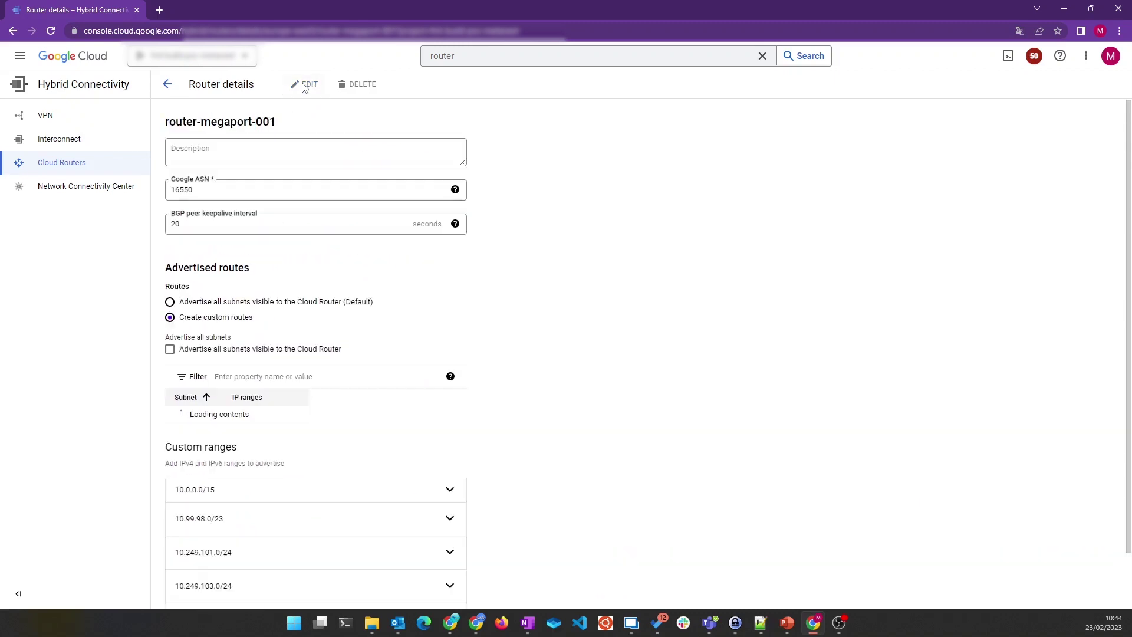
{"action": "scroll", "coordinate": [604, 357], "scroll_direction": "down", "scroll_amount": 2}
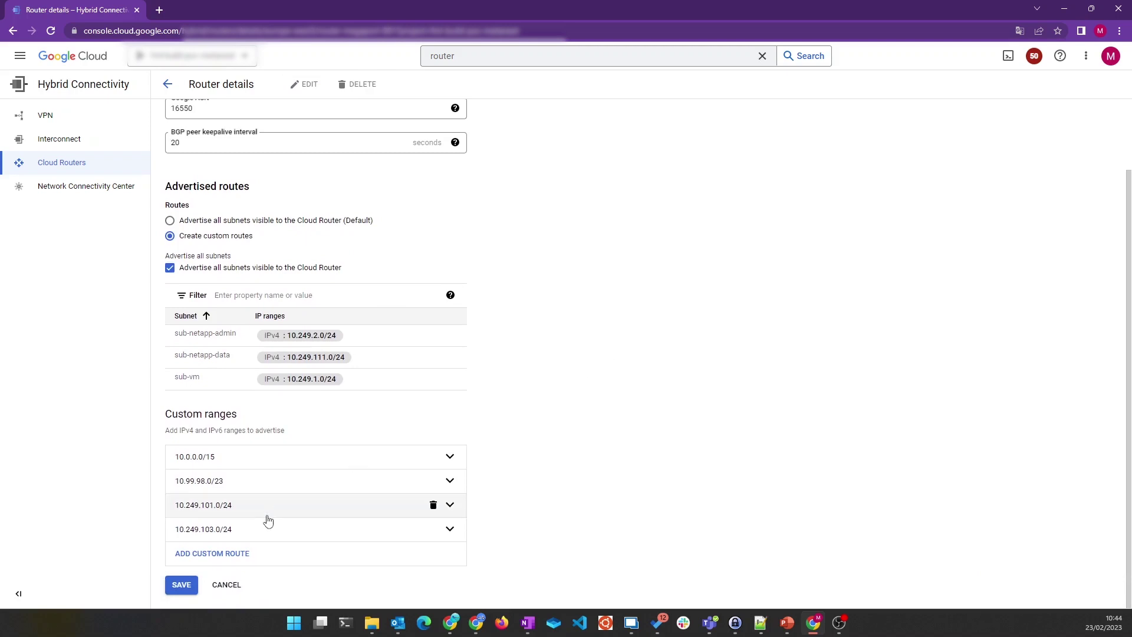
{"action": "left_click", "coordinate": [433, 530]}
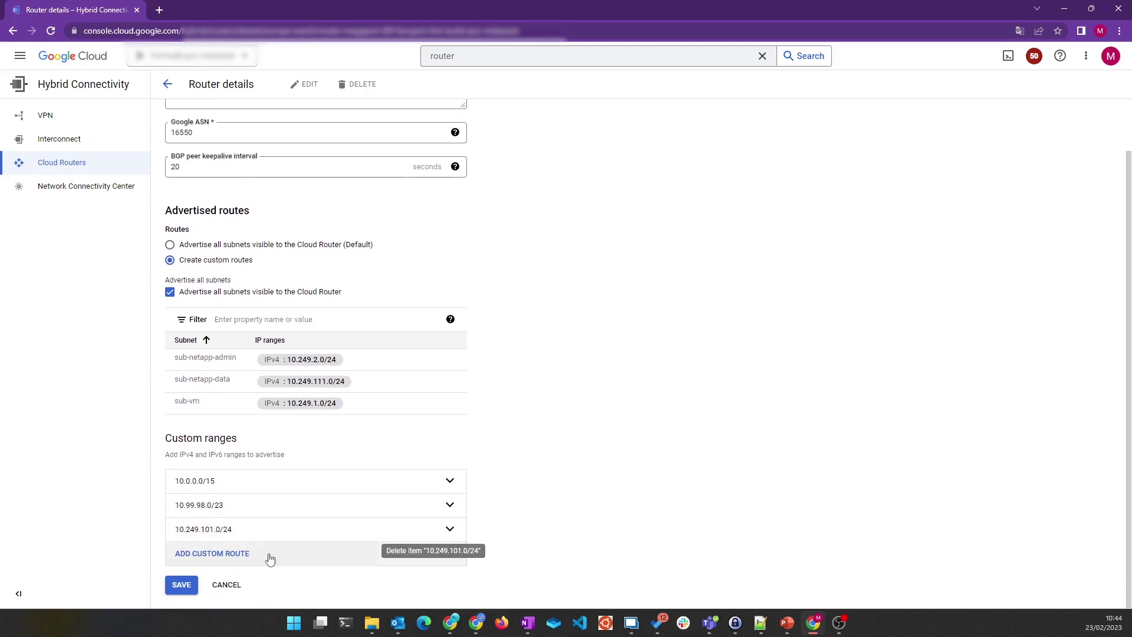
{"action": "left_click", "coordinate": [179, 586]}
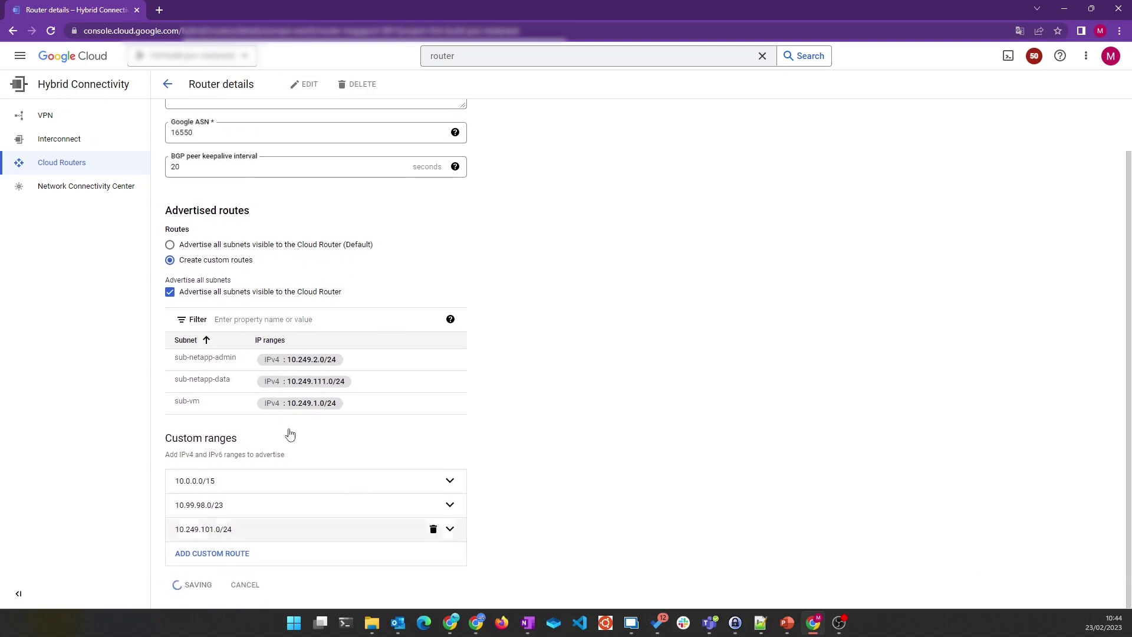
{"action": "left_click", "coordinate": [450, 319]}
{"action": "left_click", "coordinate": [777, 252]}
{"action": "left_click", "coordinate": [1064, 8]}
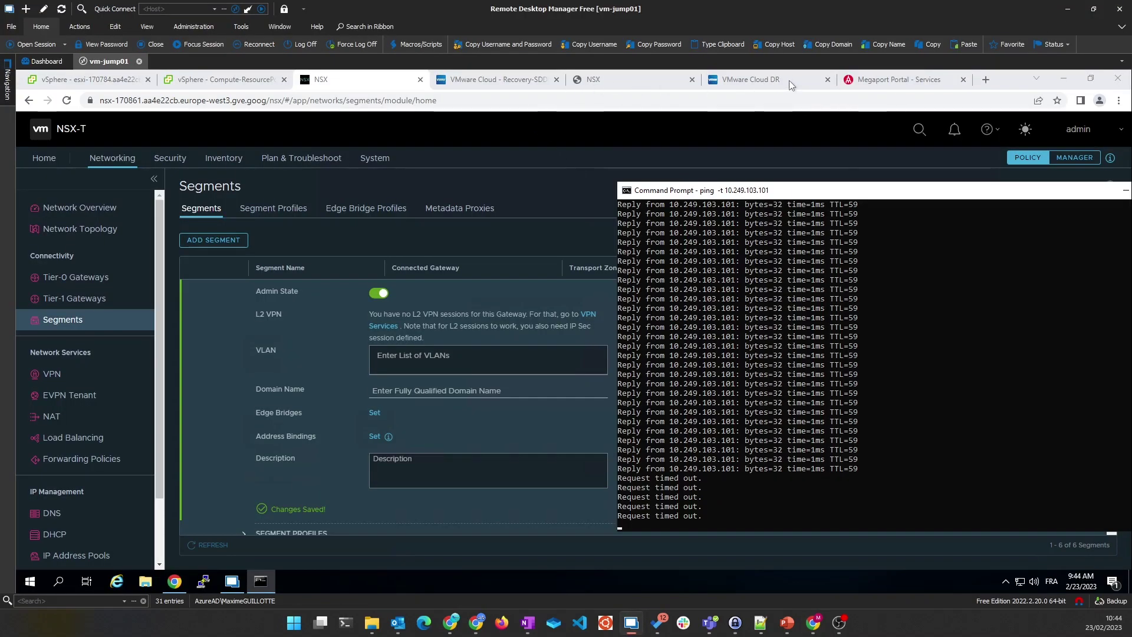
In the VMware Cloud NSX manager, add a segment named subnet-for-metanext-drp with Routed as its connected gateway
{"action": "left_click", "coordinate": [619, 84]}
{"action": "left_click", "coordinate": [619, 84]}
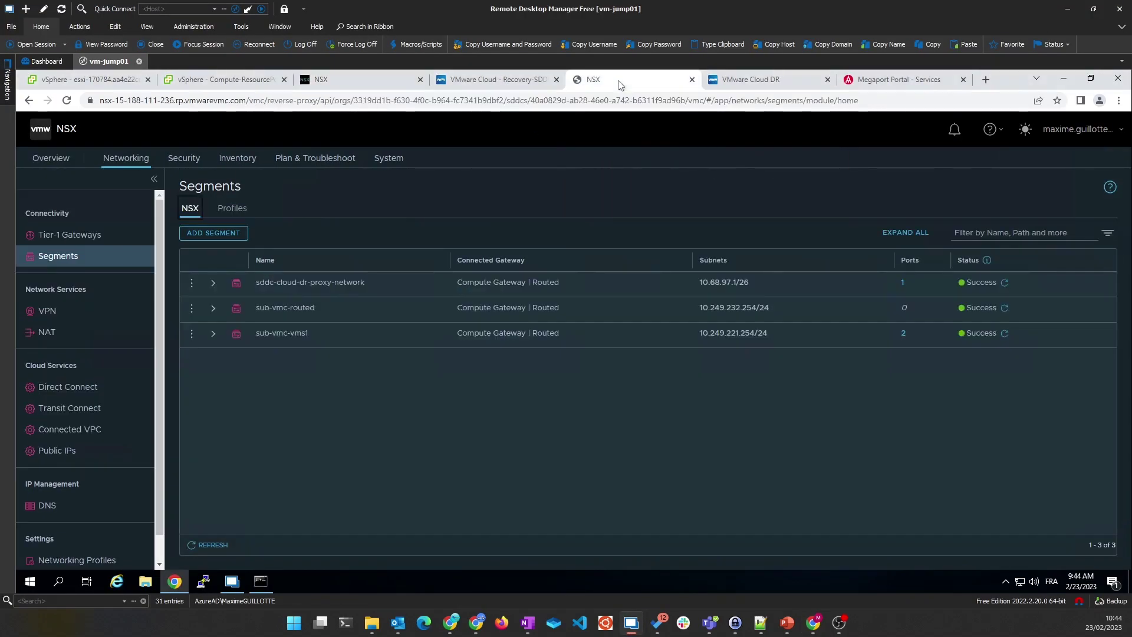
{"action": "left_click", "coordinate": [223, 234]}
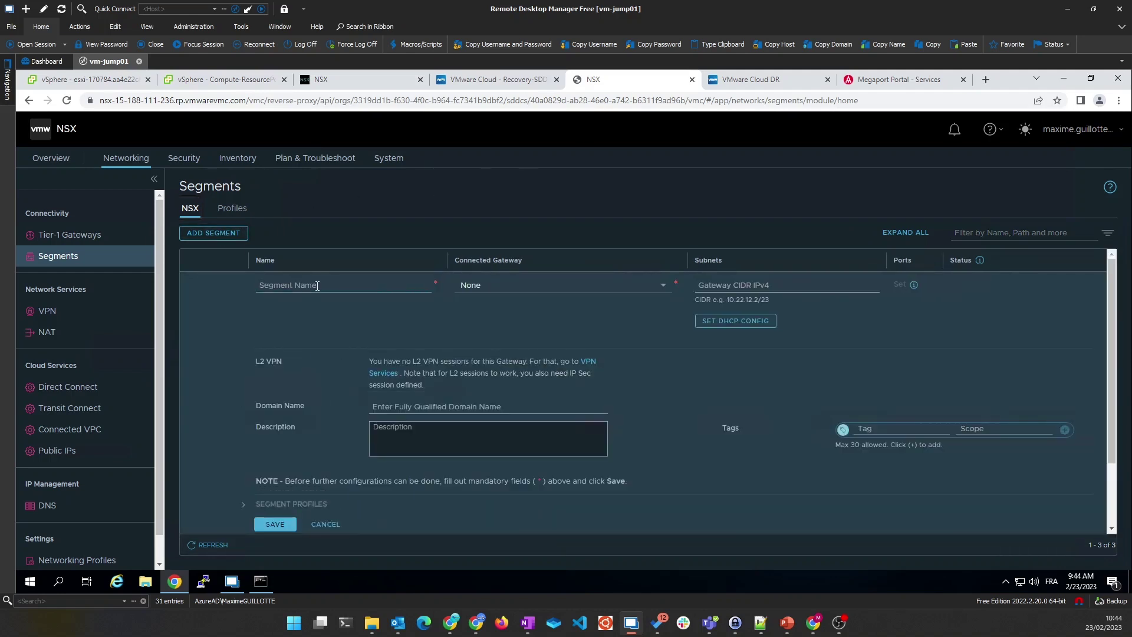
{"action": "type", "text": "subnet-for-metanext-drp"}
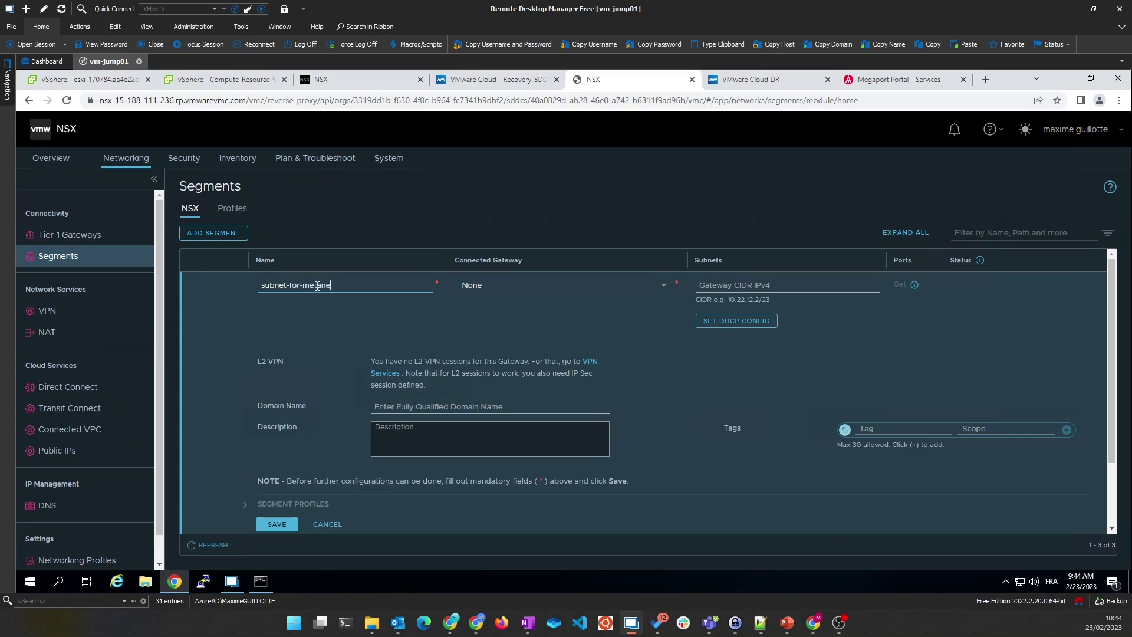
{"action": "left_click", "coordinate": [506, 288]}
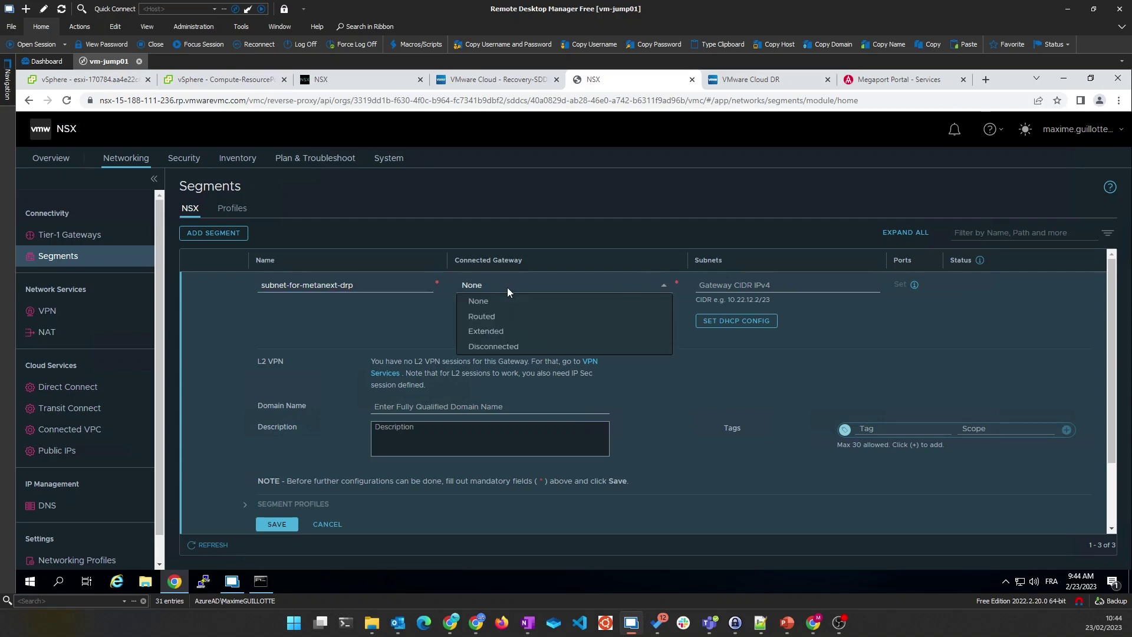
{"action": "left_click", "coordinate": [494, 320]}
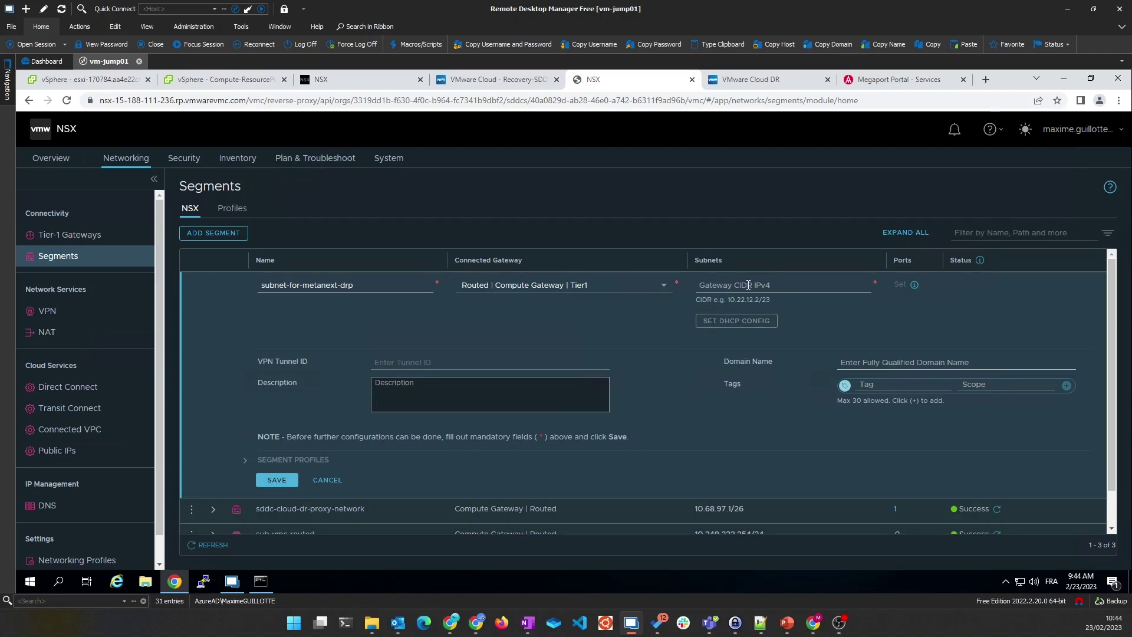
Set the new segment's IPv4 gateway CIDR to 10.249.103.254/24, save it and decline further configuration
{"action": "left_click", "coordinate": [261, 581]}
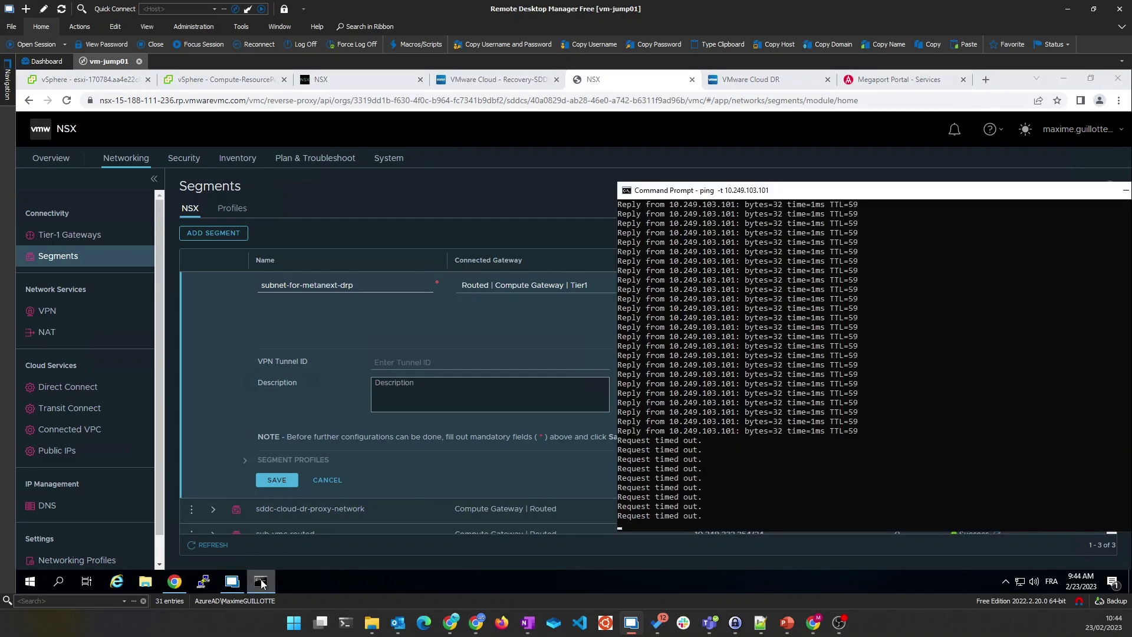
{"action": "left_click", "coordinate": [261, 581]}
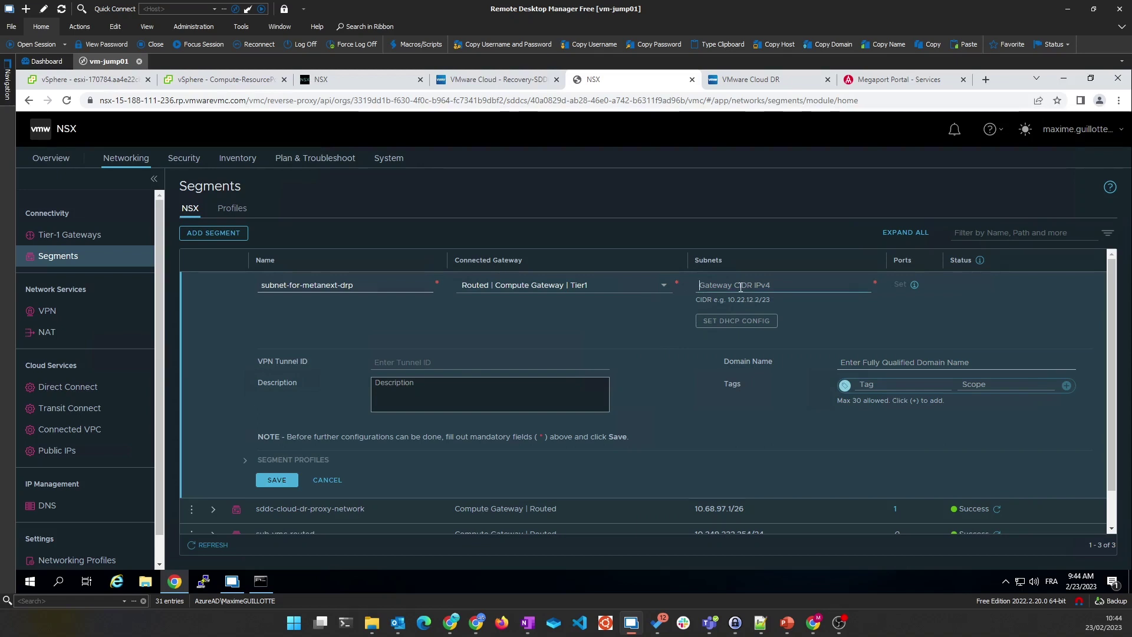
{"action": "type", "text": "10.249.103.254/24"}
{"action": "left_click", "coordinate": [276, 480]}
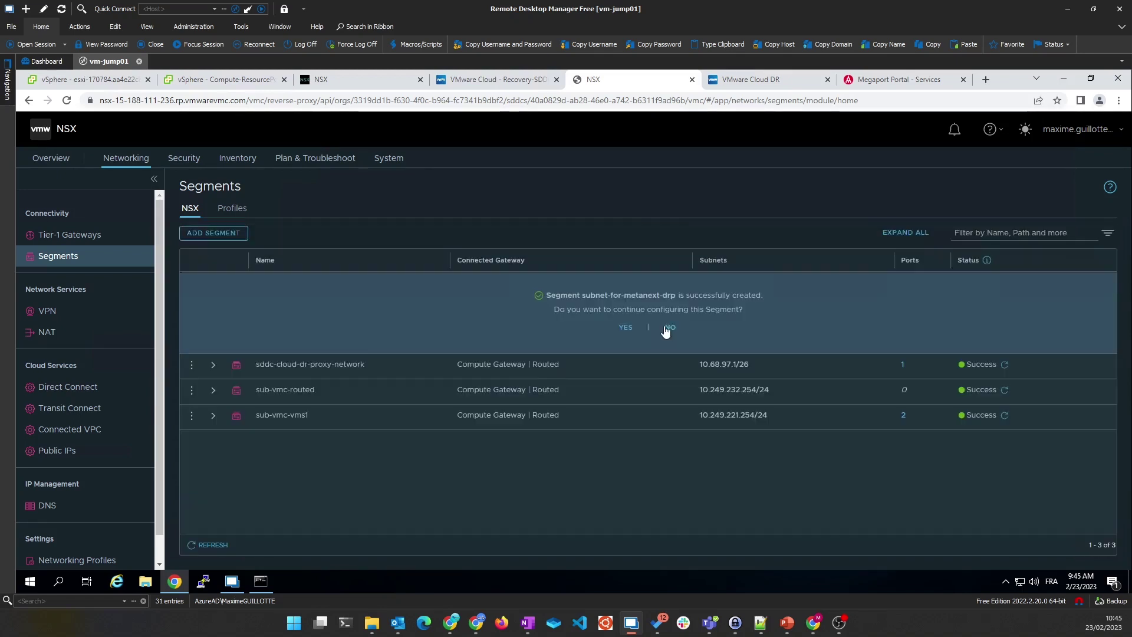
{"action": "left_click", "coordinate": [667, 329]}
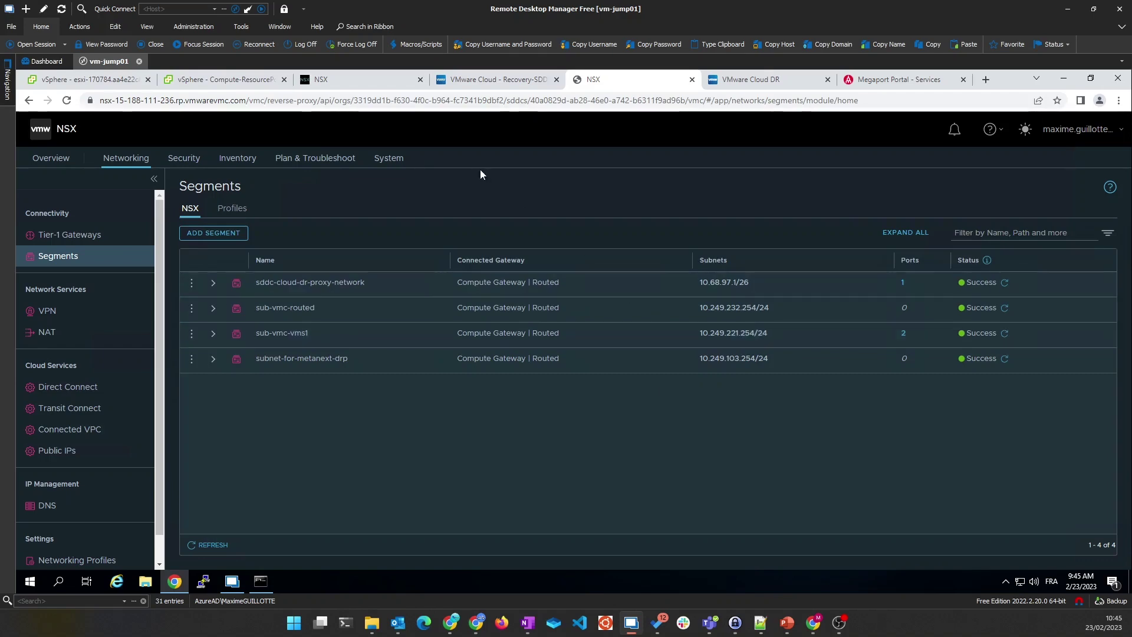
Switch to VMware Cloud DR and start a recovery plan with a name beginning metanext-, using the existing recovery SDDC
{"action": "left_click", "coordinate": [764, 79]}
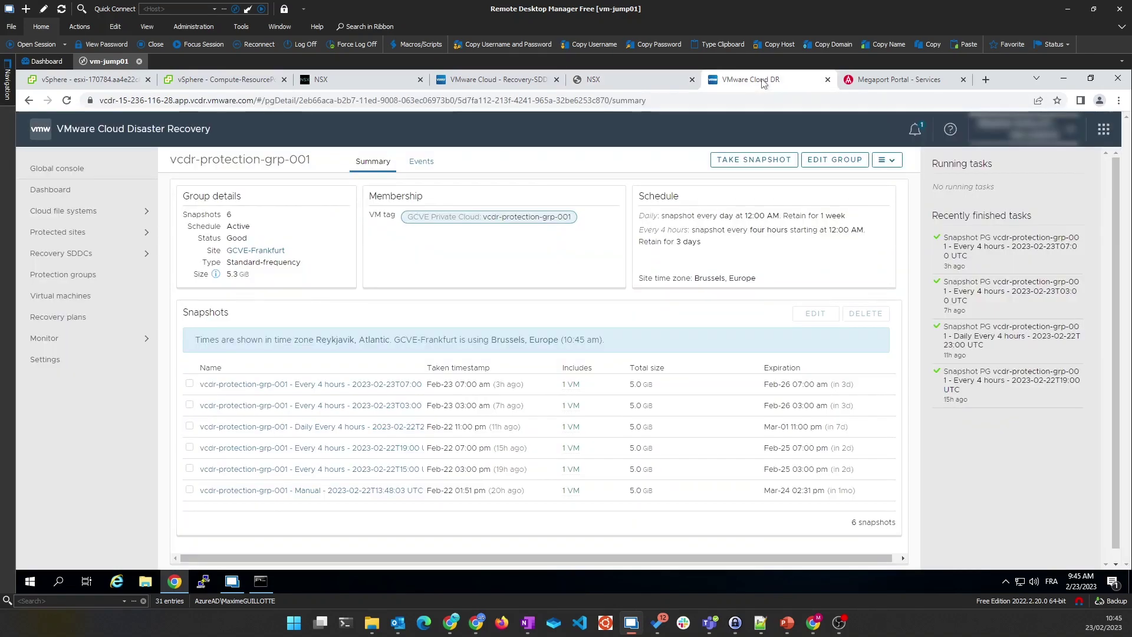
{"action": "left_click", "coordinate": [69, 319]}
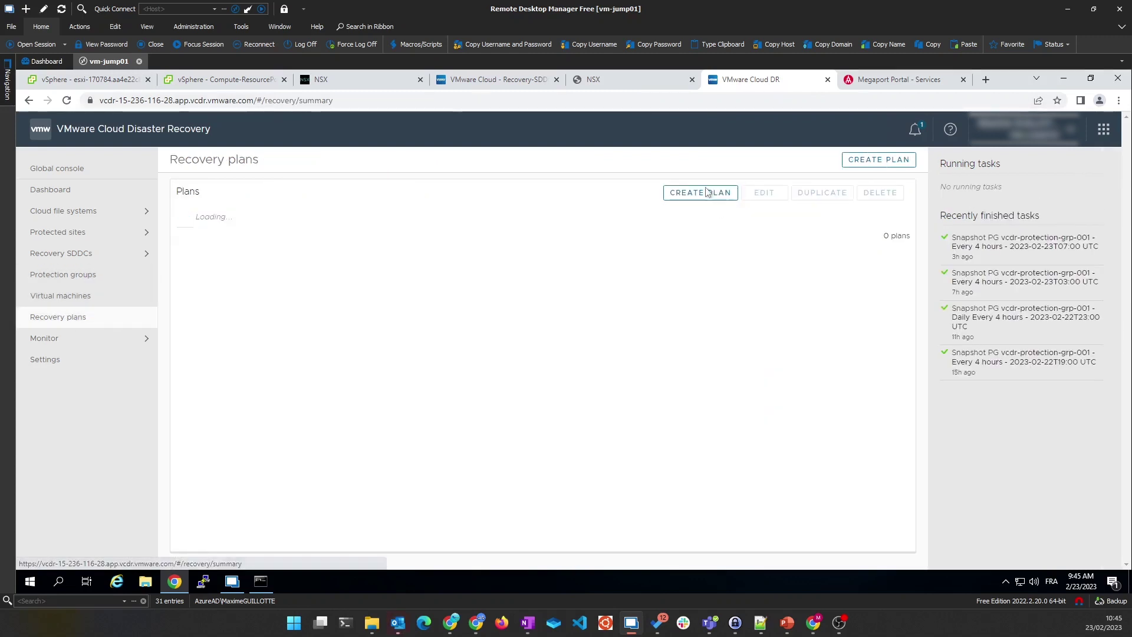
{"action": "left_click", "coordinate": [688, 198]}
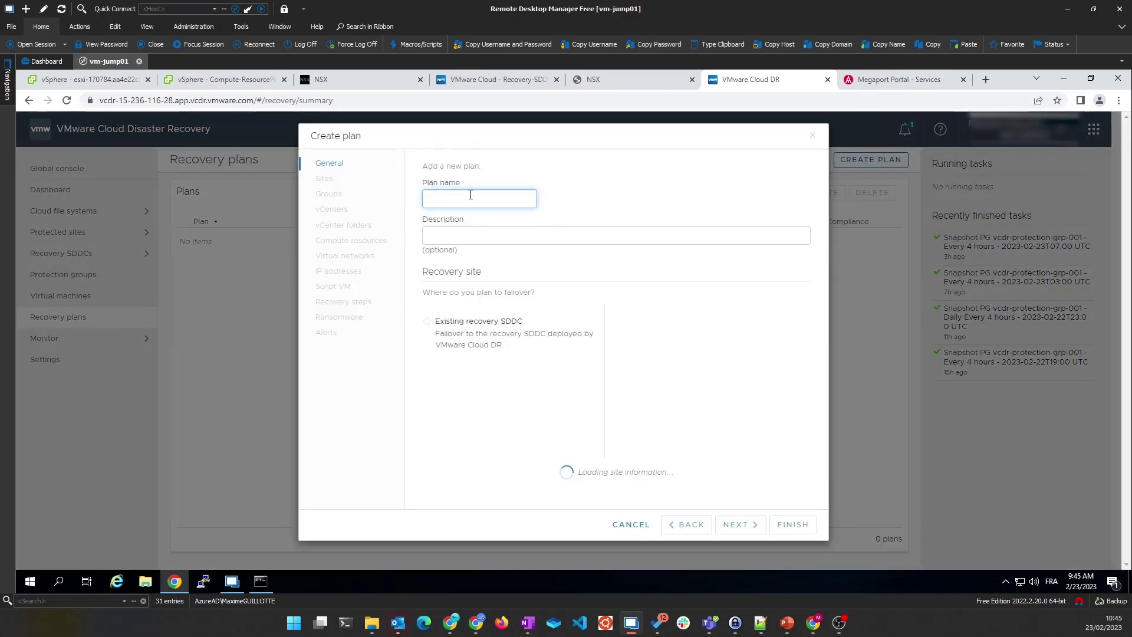
{"action": "type", "text": "metyanext"}
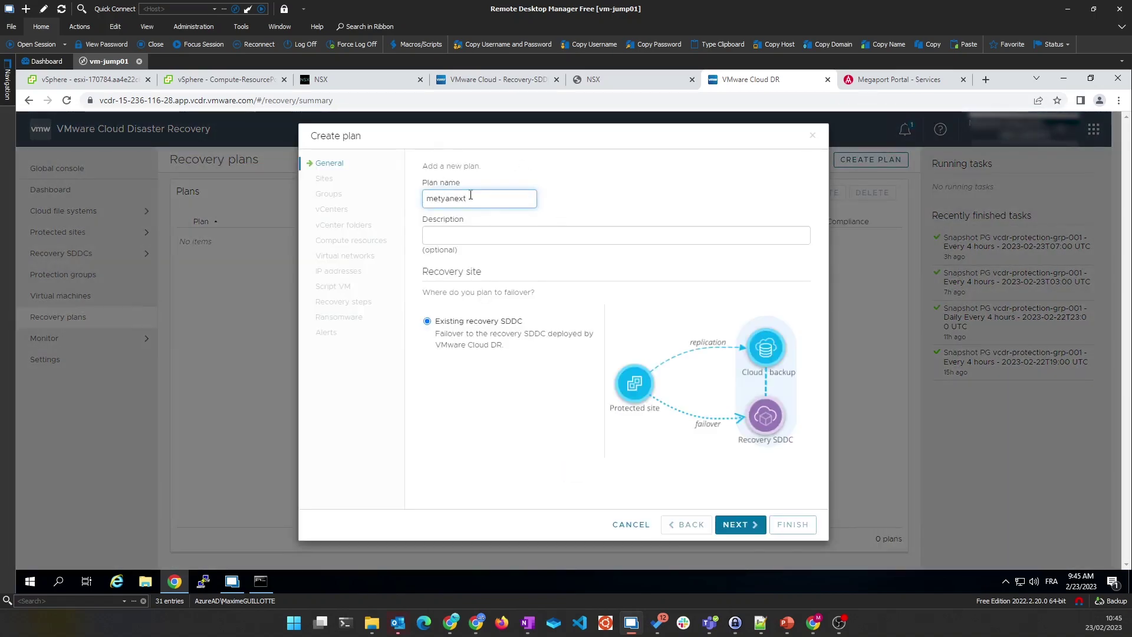
{"action": "key", "text": "ctrl+a"}
{"action": "type", "text": "metanext-"}
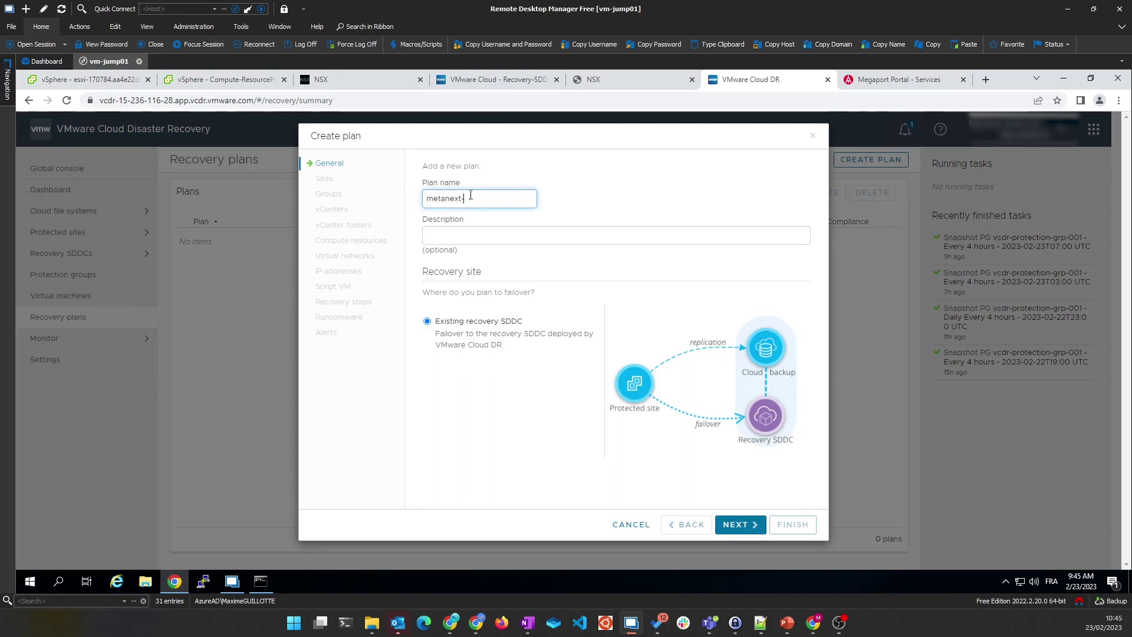
{"action": "left_click", "coordinate": [732, 529]}
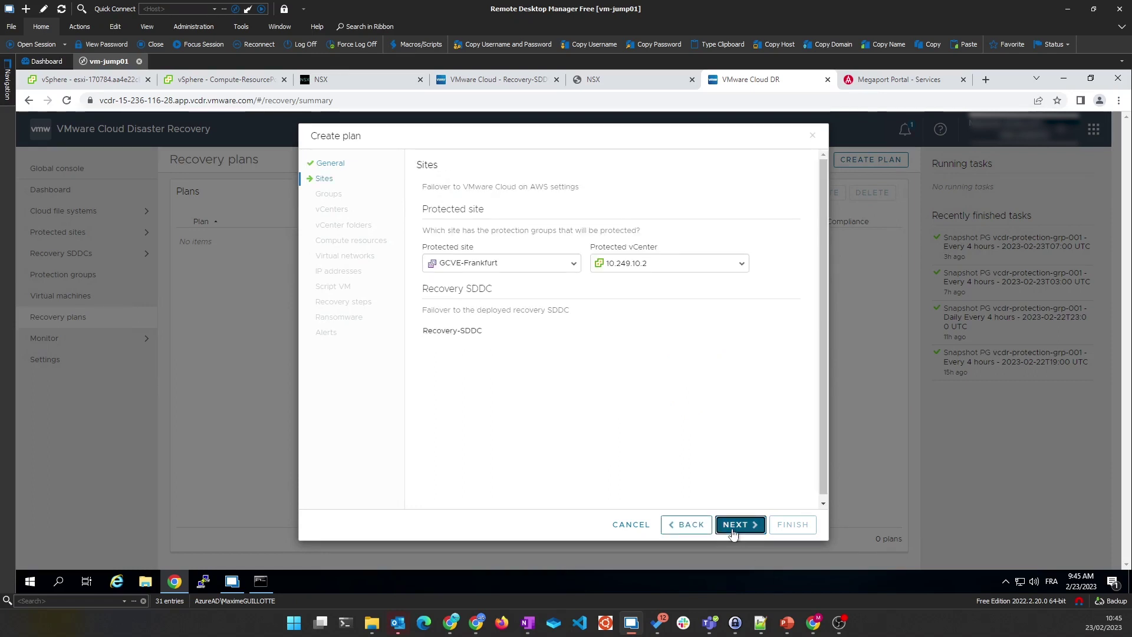
Accept GCVE-Frankfurt as the plan's protected site and include the protection group vcdr-protection-grp-001
{"action": "left_click", "coordinate": [733, 529]}
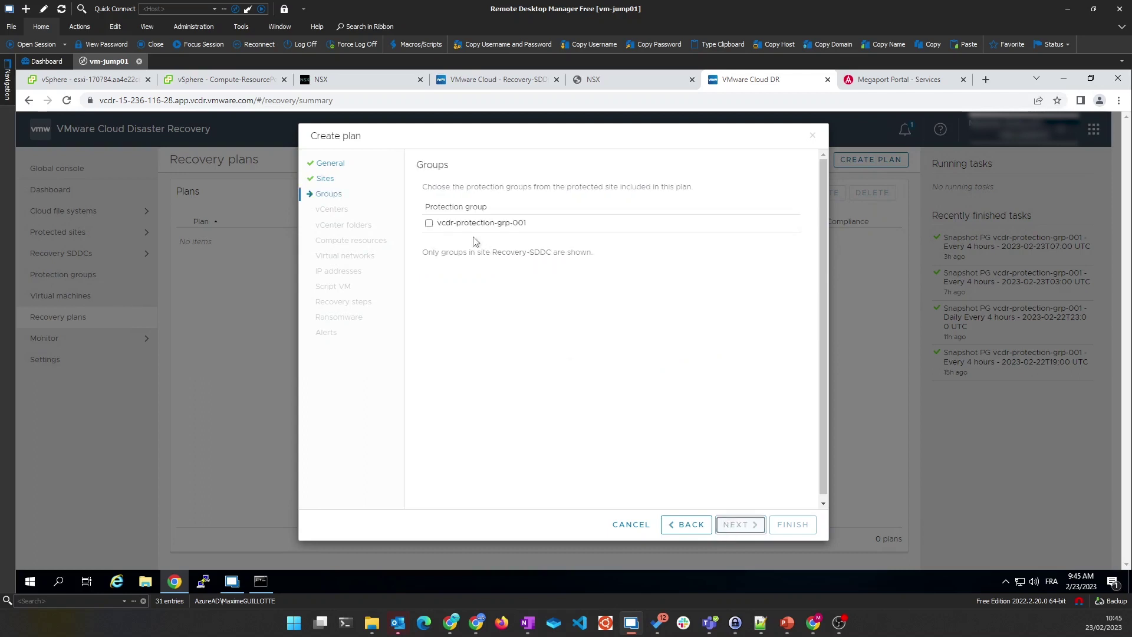
{"action": "left_click", "coordinate": [428, 222]}
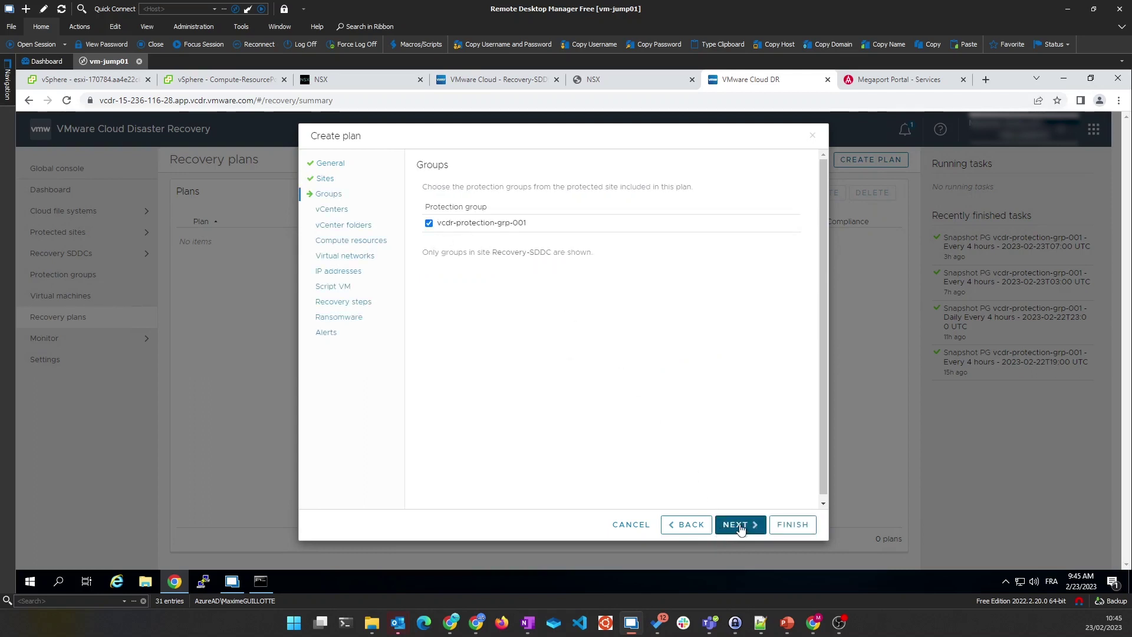
{"action": "left_click", "coordinate": [733, 526]}
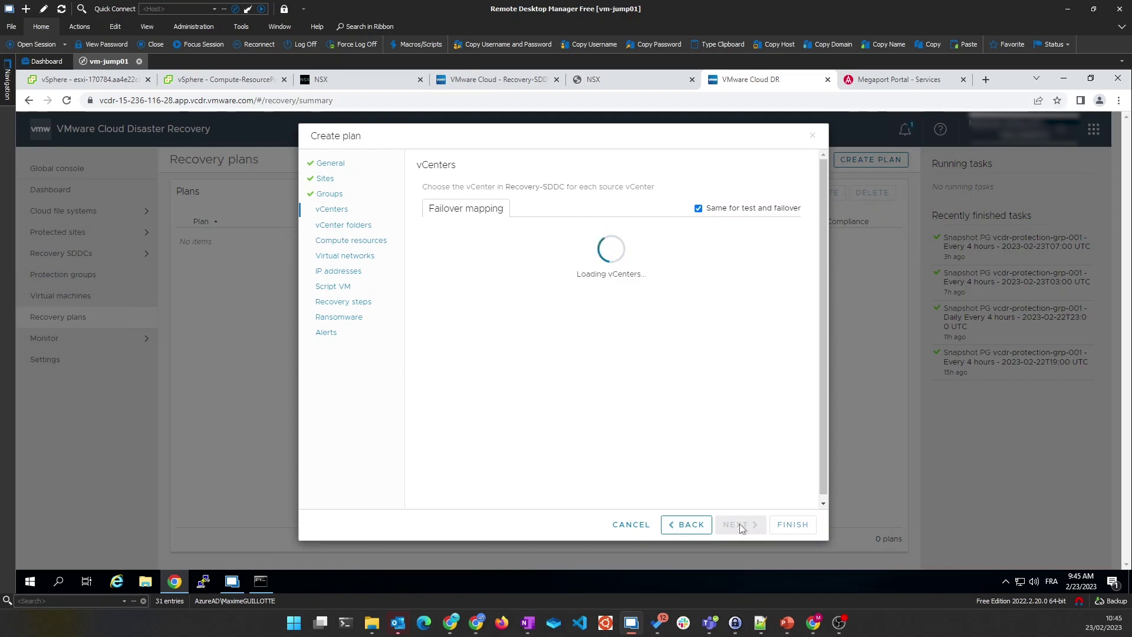
Accept the vCenter pairing and map the protected site's Workload VMs folder to the GCVE-Recovery folder in SDDC-Datacenter
{"action": "left_click", "coordinate": [741, 528]}
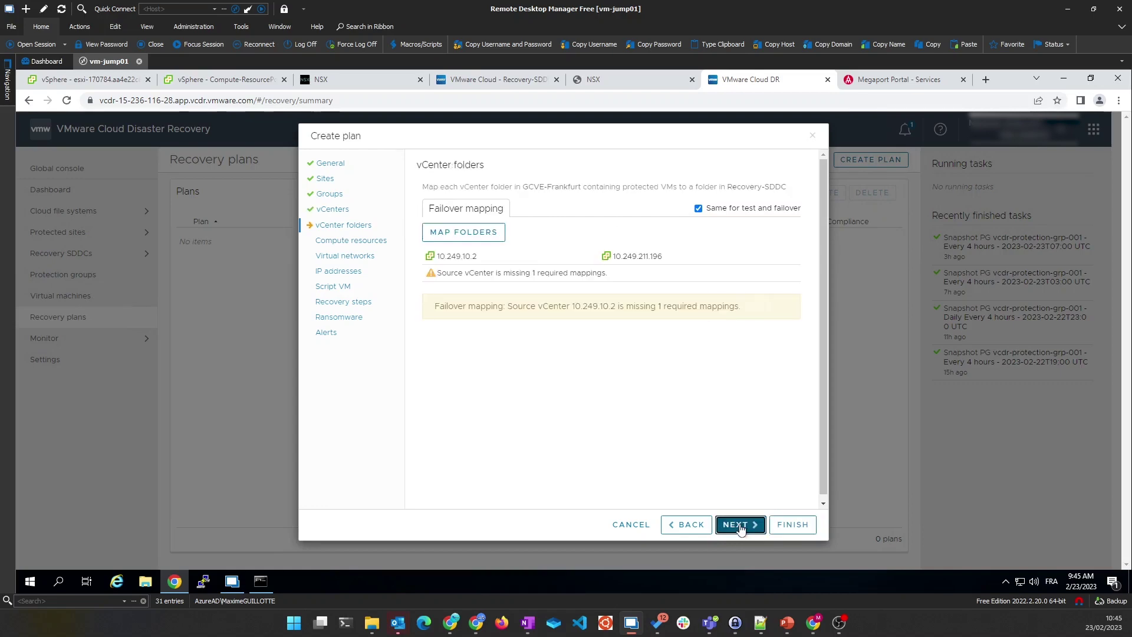
{"action": "left_click", "coordinate": [476, 240]}
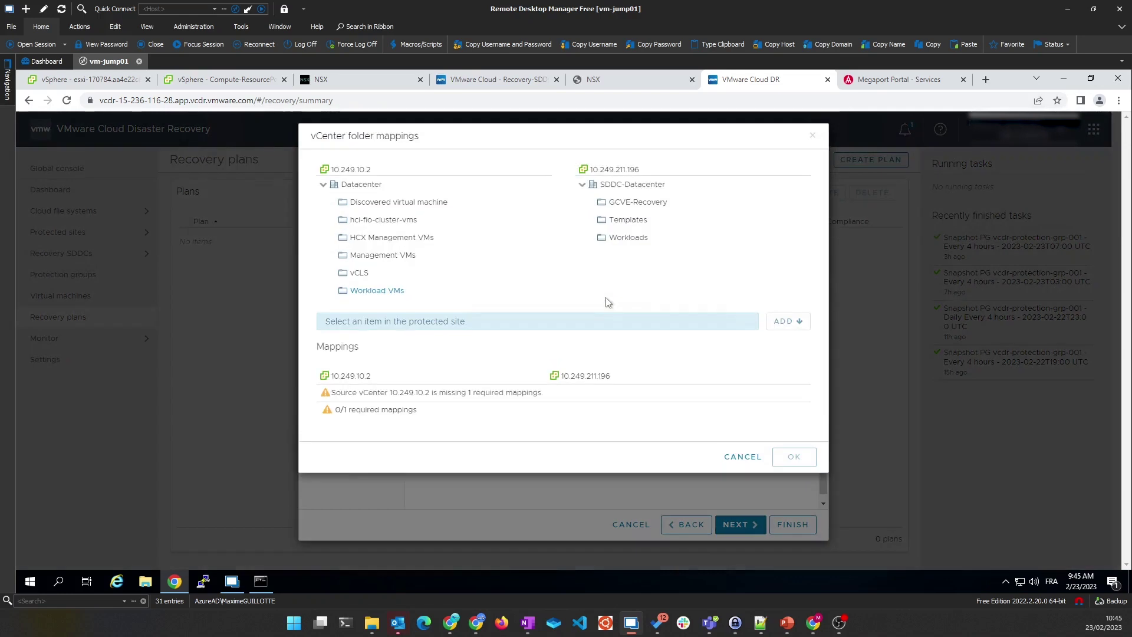
{"action": "left_click", "coordinate": [419, 291]}
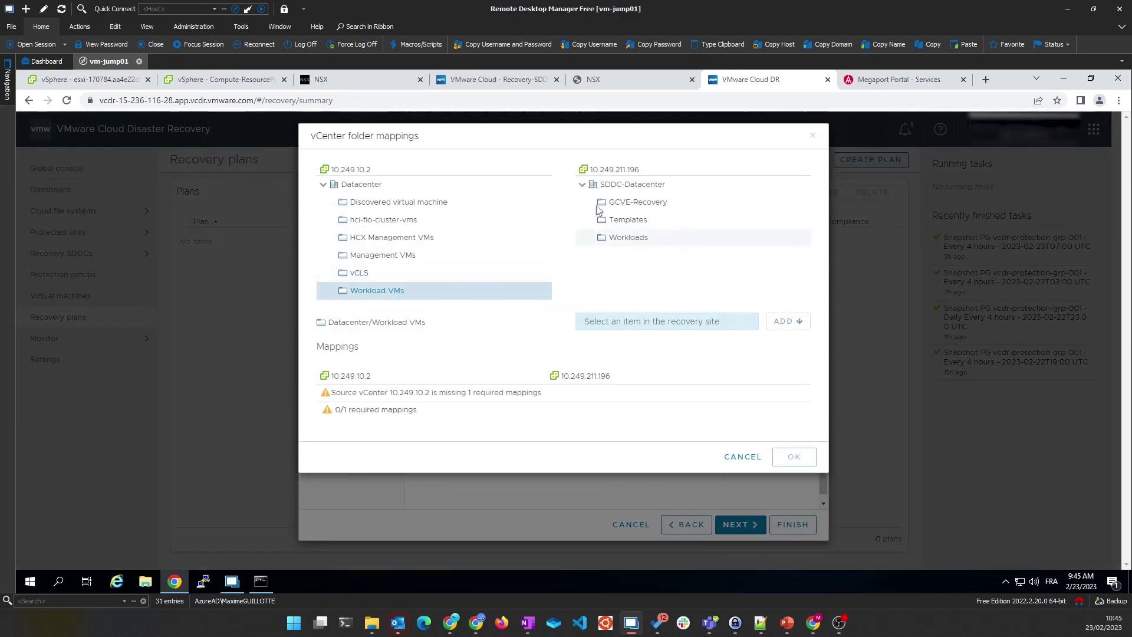
{"action": "left_click", "coordinate": [637, 202]}
{"action": "left_click", "coordinate": [788, 321]}
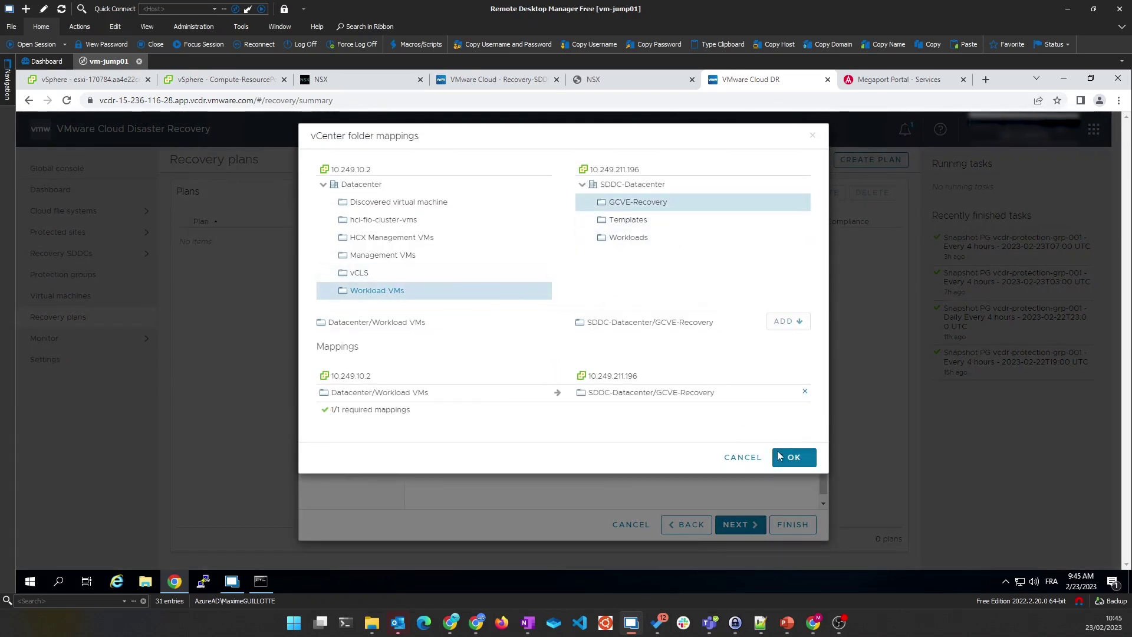
{"action": "left_click", "coordinate": [793, 456]}
{"action": "left_click", "coordinate": [738, 525]}
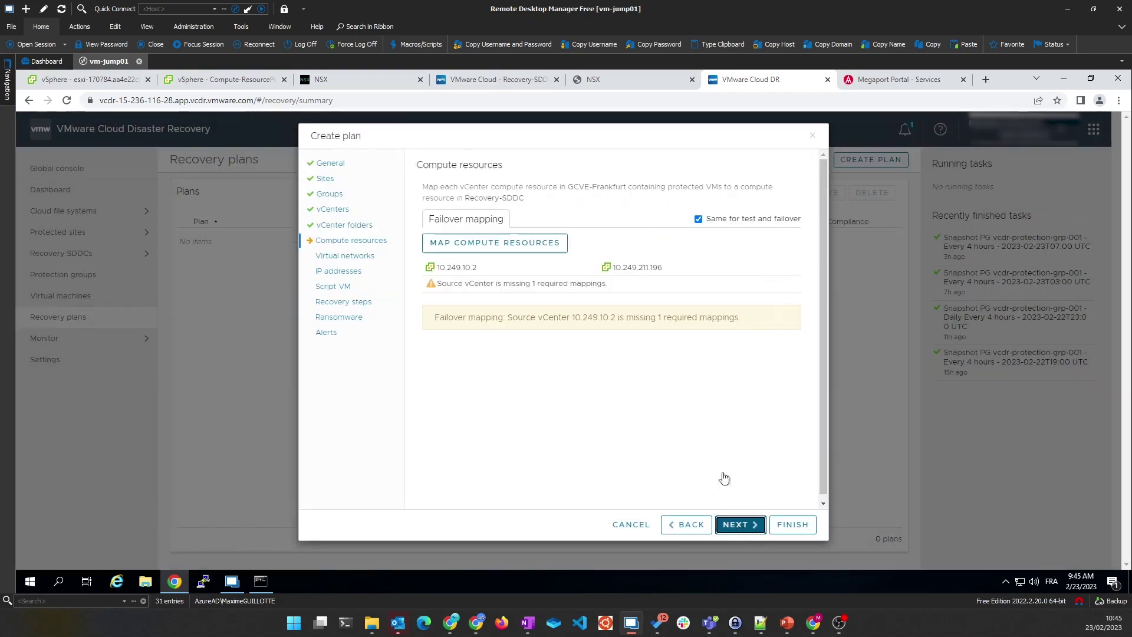
Map the protected cluster's Workload resource pool to GCVE-Recovery under Compute-ResourcePool in the recovery SDDC
{"action": "left_click", "coordinate": [500, 242]}
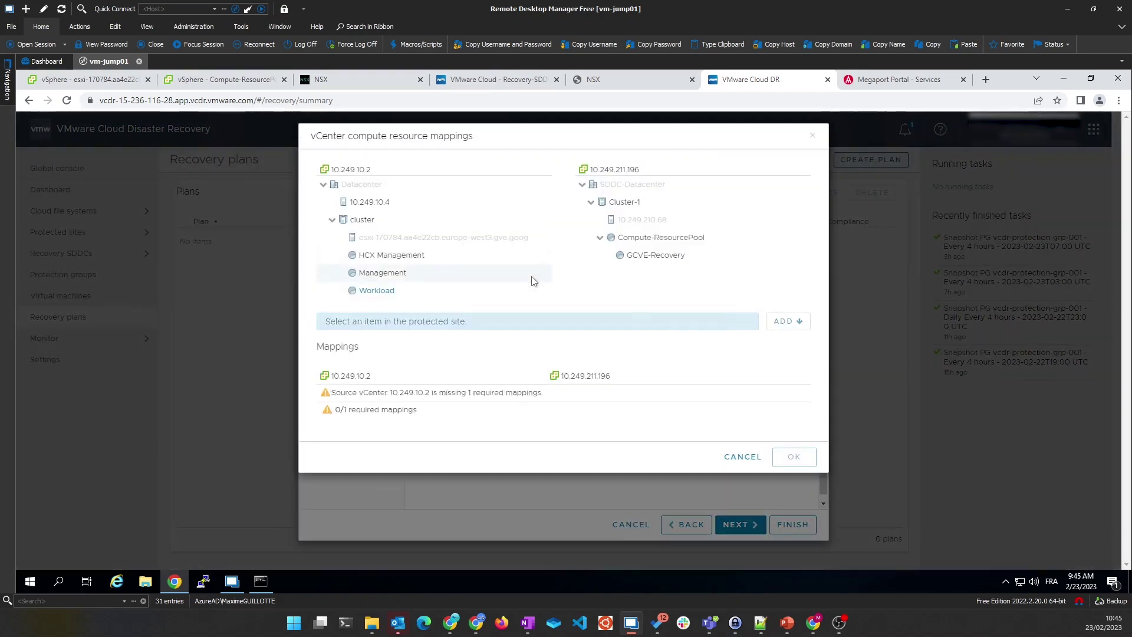
{"action": "left_click", "coordinate": [389, 290]}
{"action": "left_click", "coordinate": [655, 257]}
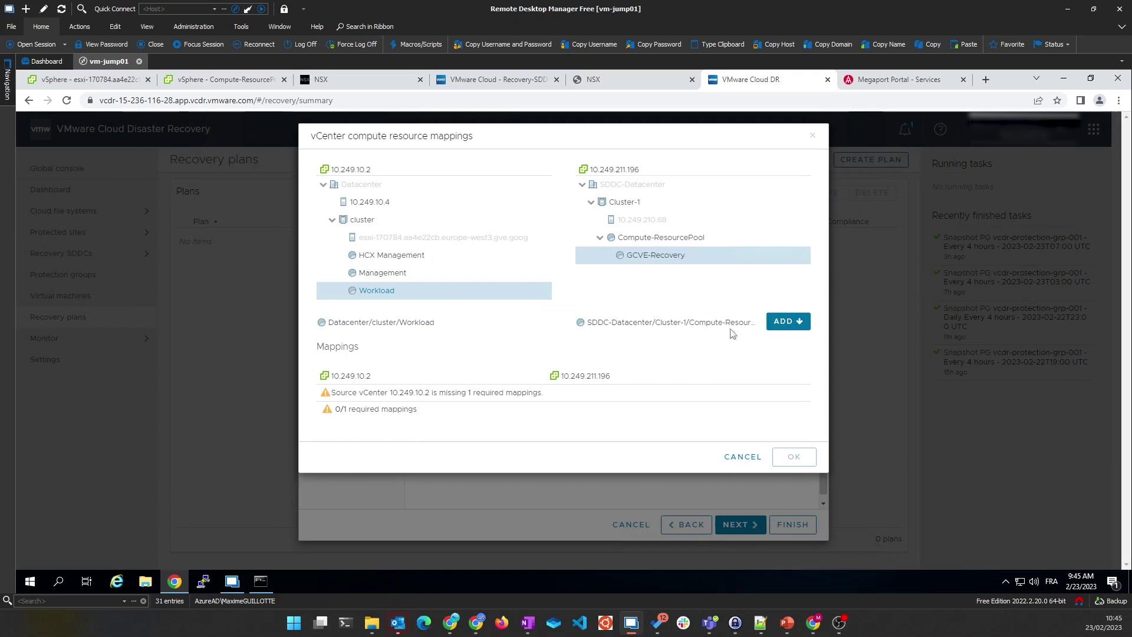
{"action": "left_click", "coordinate": [788, 323]}
{"action": "left_click", "coordinate": [796, 462]}
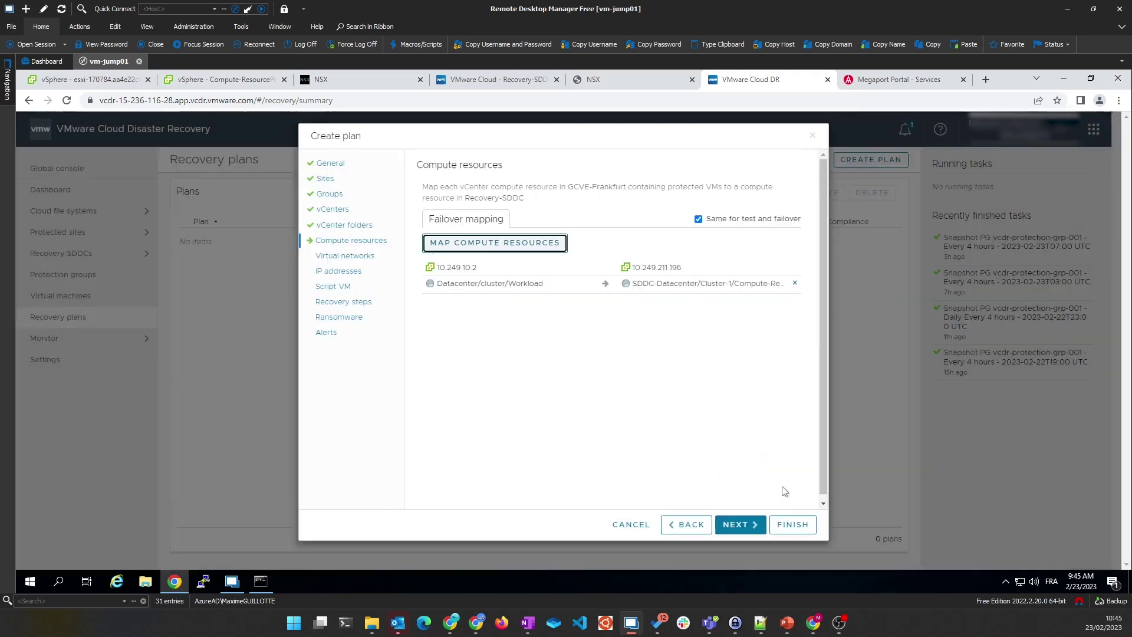
{"action": "left_click", "coordinate": [735, 524]}
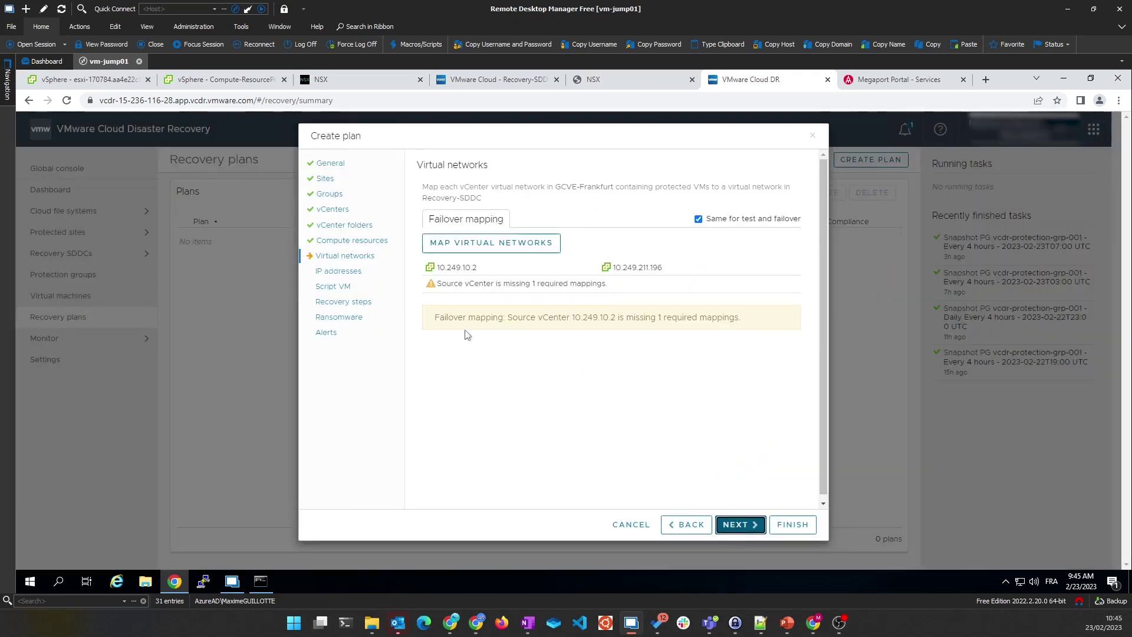
Map the protected virtual network sub-gcve-vms2 to subnet-for-metanext-drp in the recovery SDDC
{"action": "left_click", "coordinate": [510, 246]}
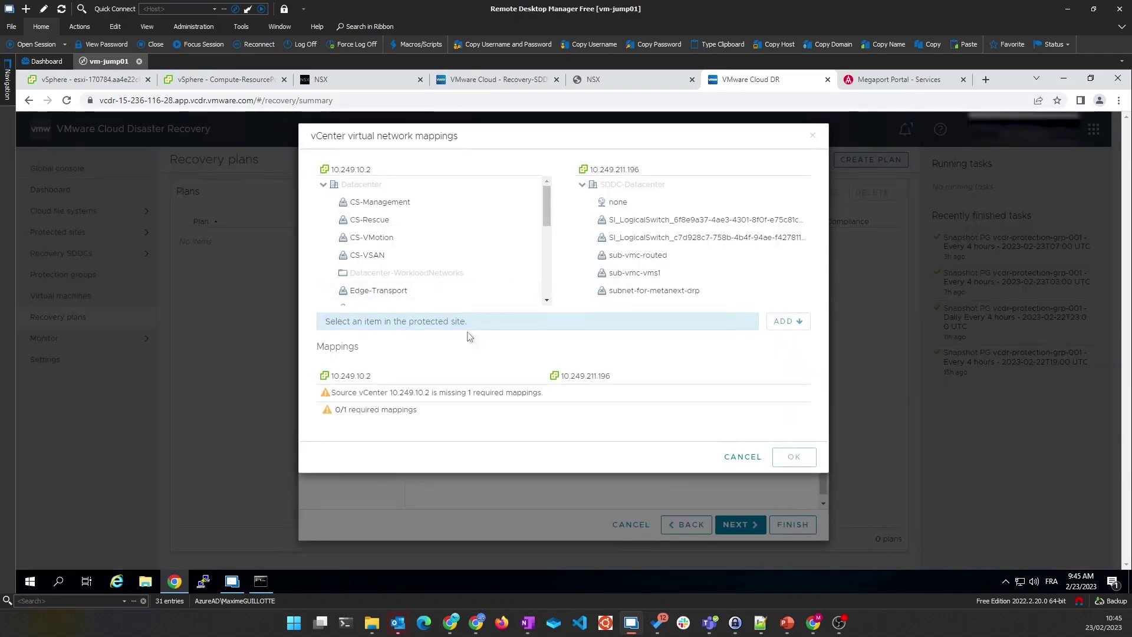
{"action": "scroll", "coordinate": [440, 266], "scroll_direction": "down", "scroll_amount": 2}
{"action": "scroll", "coordinate": [475, 277], "scroll_direction": "down", "scroll_amount": 2}
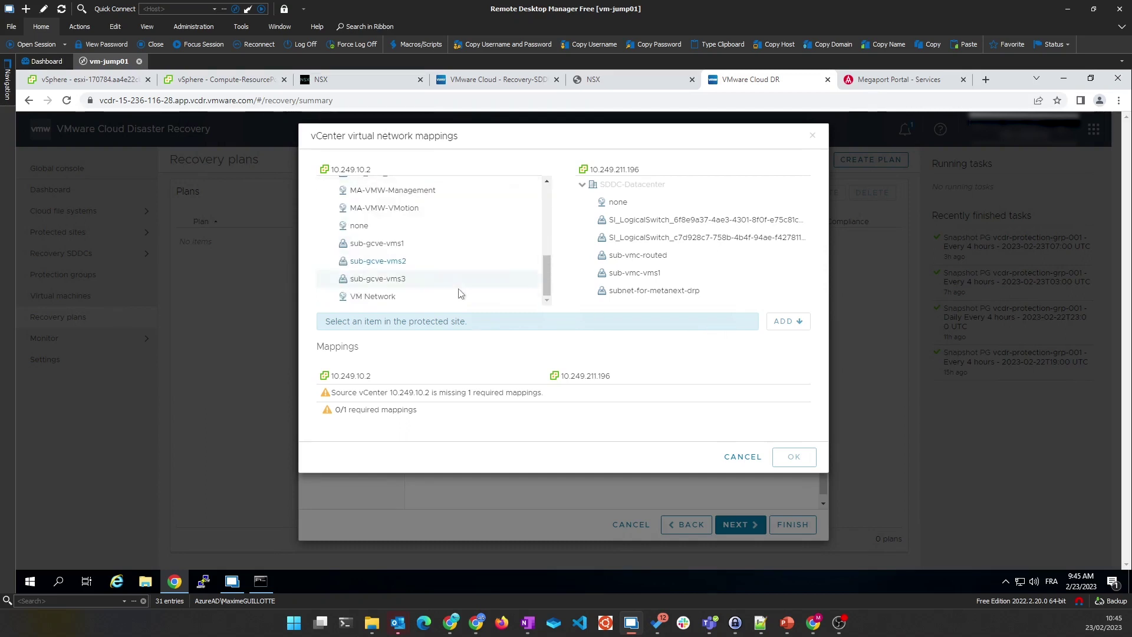
{"action": "left_click", "coordinate": [383, 262]}
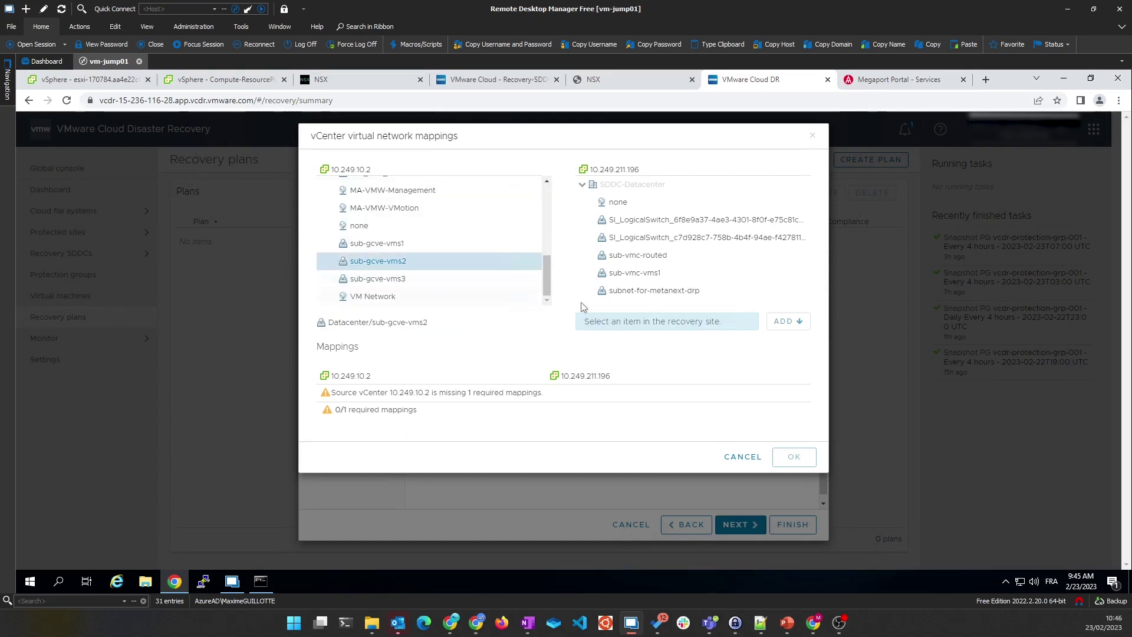
{"action": "left_click", "coordinate": [681, 291]}
{"action": "left_click", "coordinate": [788, 323]}
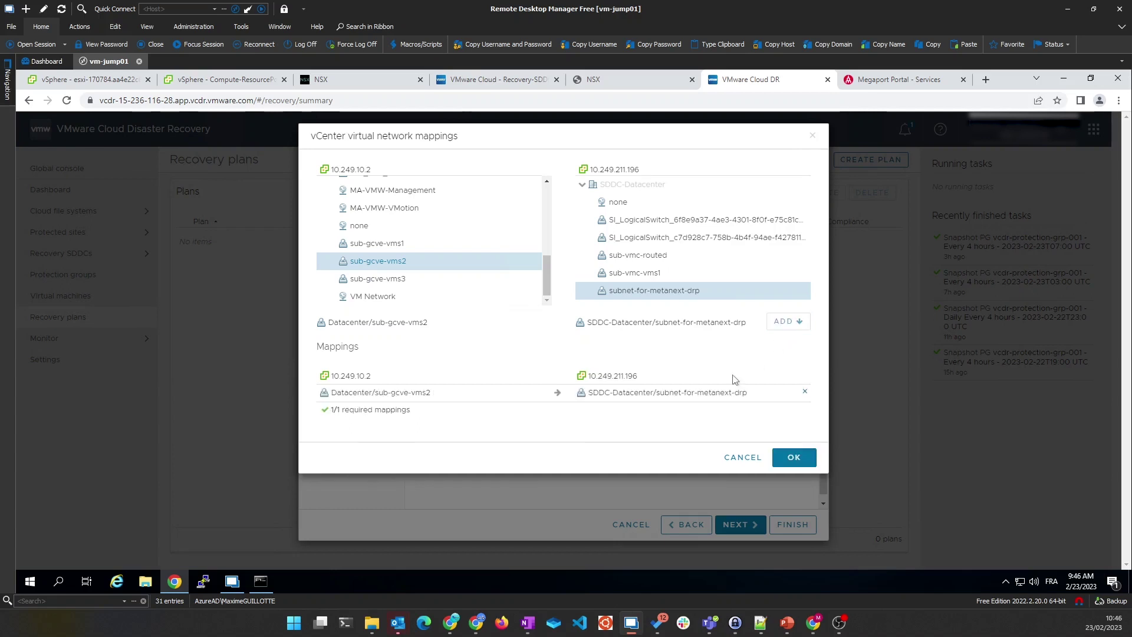
{"action": "left_click", "coordinate": [794, 457]}
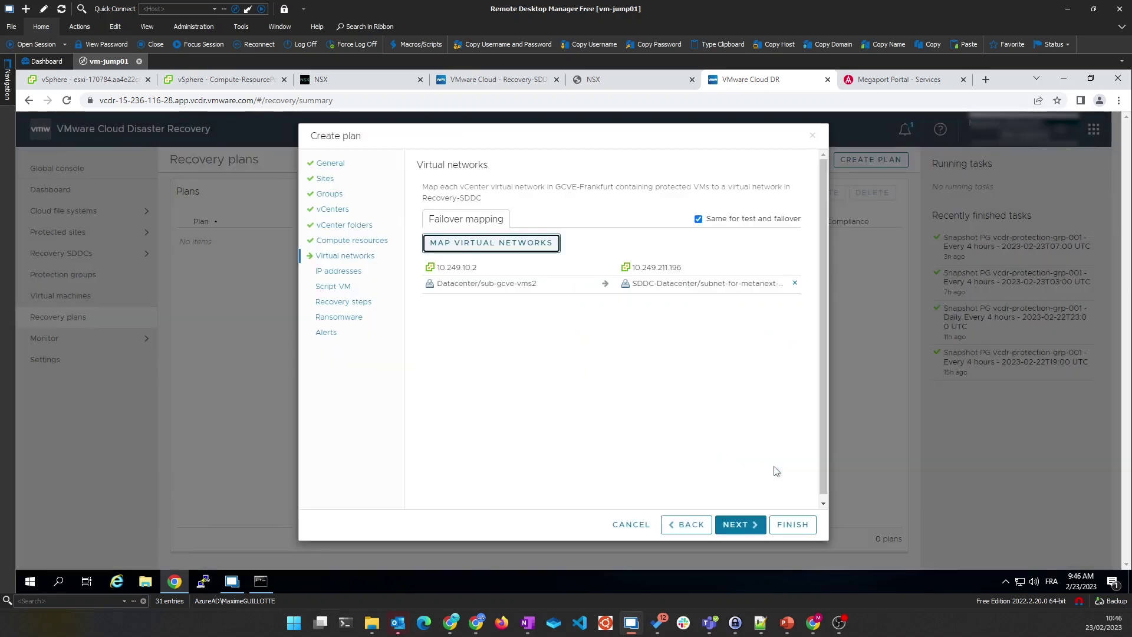
Keep the default IP address, script VM, recovery step and ransomware settings, and finish creating the recovery plan
{"action": "left_click", "coordinate": [746, 532]}
{"action": "left_click", "coordinate": [745, 532]}
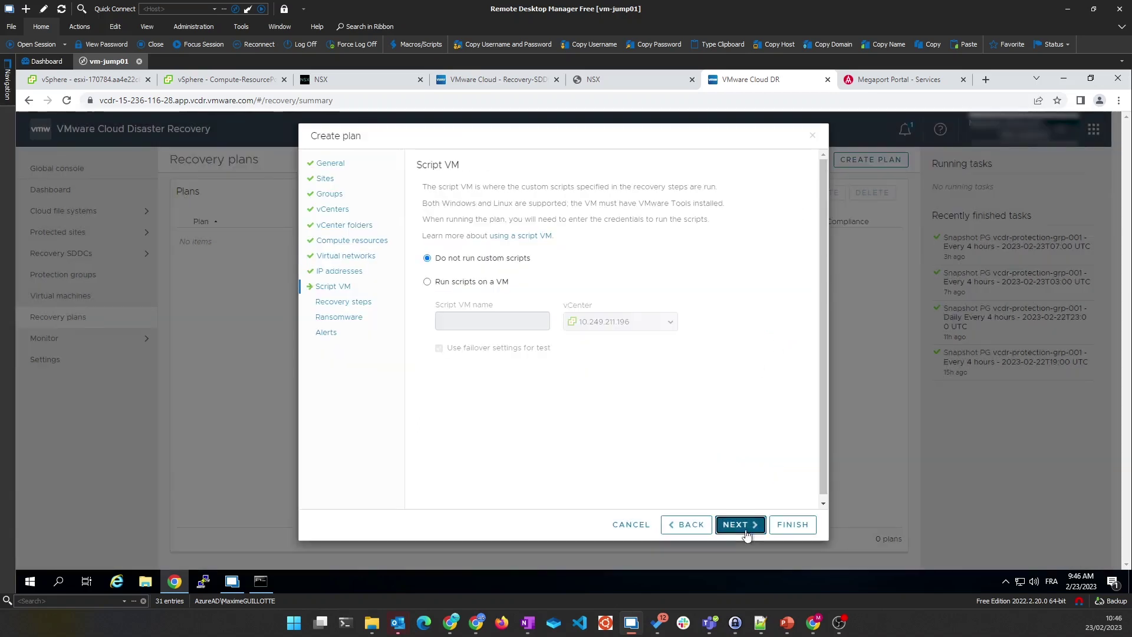
{"action": "left_click", "coordinate": [746, 532]}
{"action": "left_click", "coordinate": [746, 533]}
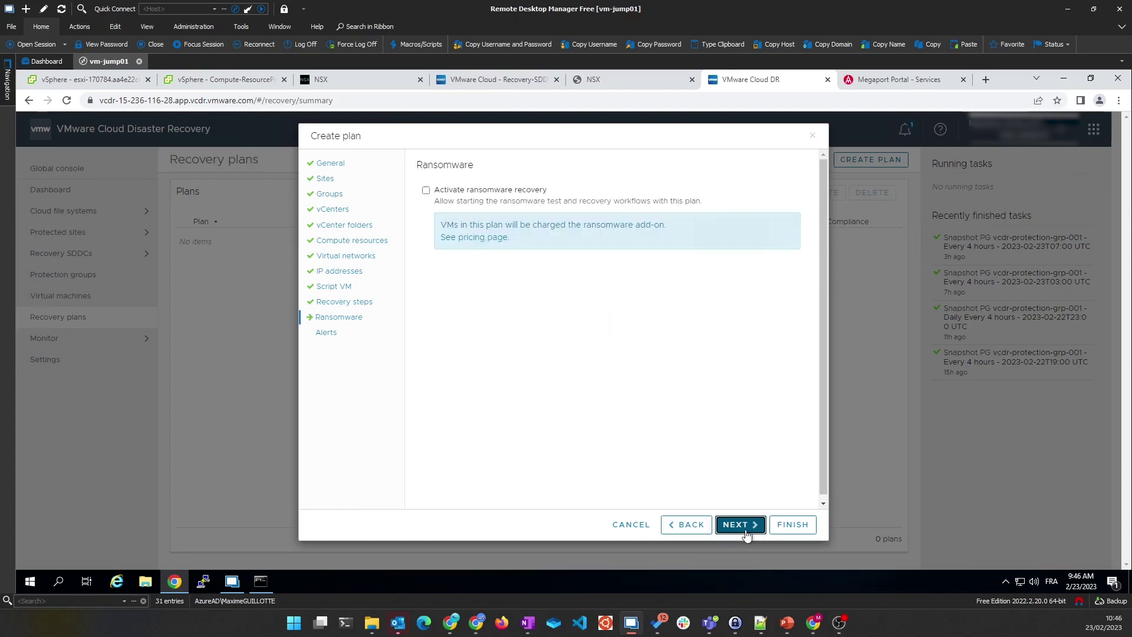
{"action": "left_click", "coordinate": [790, 528]}
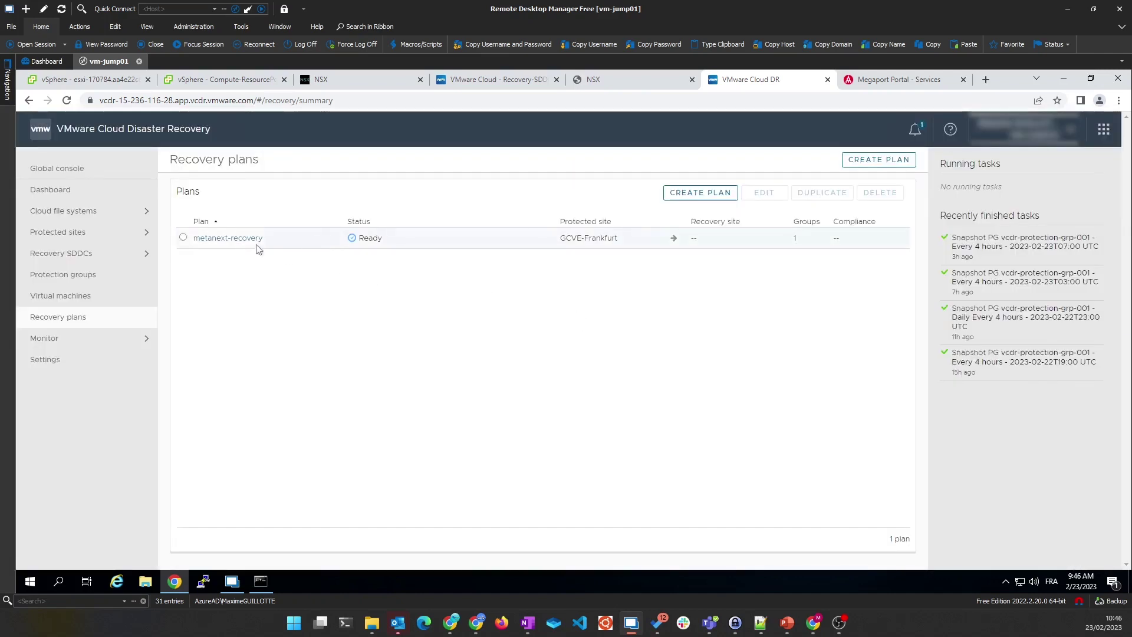
Start a DR failover test of metanext-recovery with the proposed snapshot, stopping on every error and leaving VMs and files in cloud backup
{"action": "left_click", "coordinate": [245, 239]}
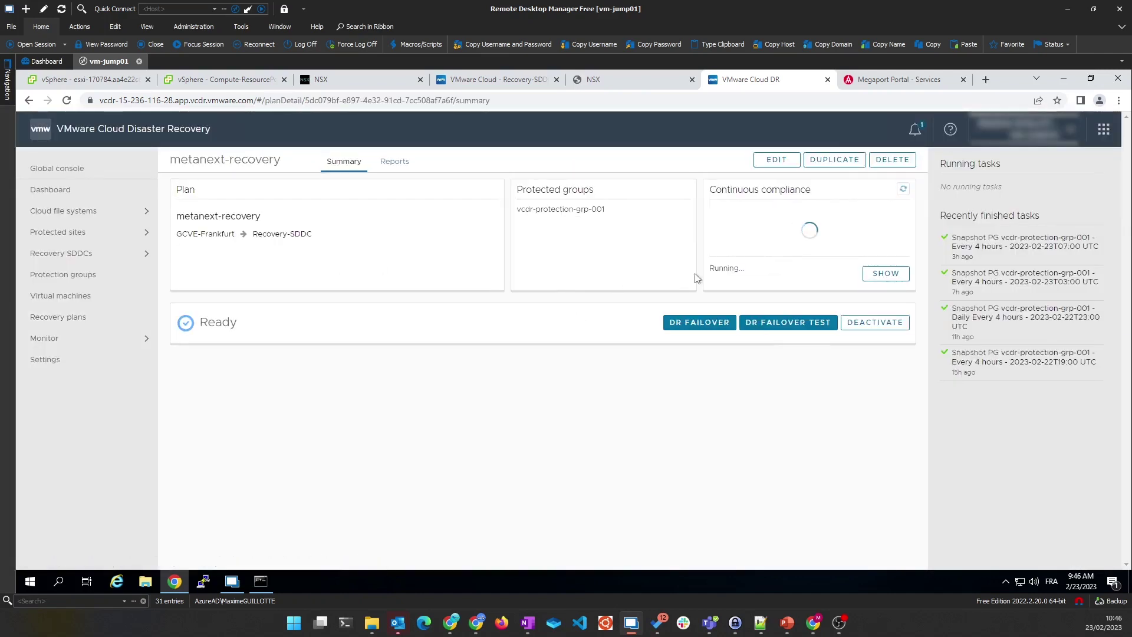
{"action": "left_click", "coordinate": [802, 327]}
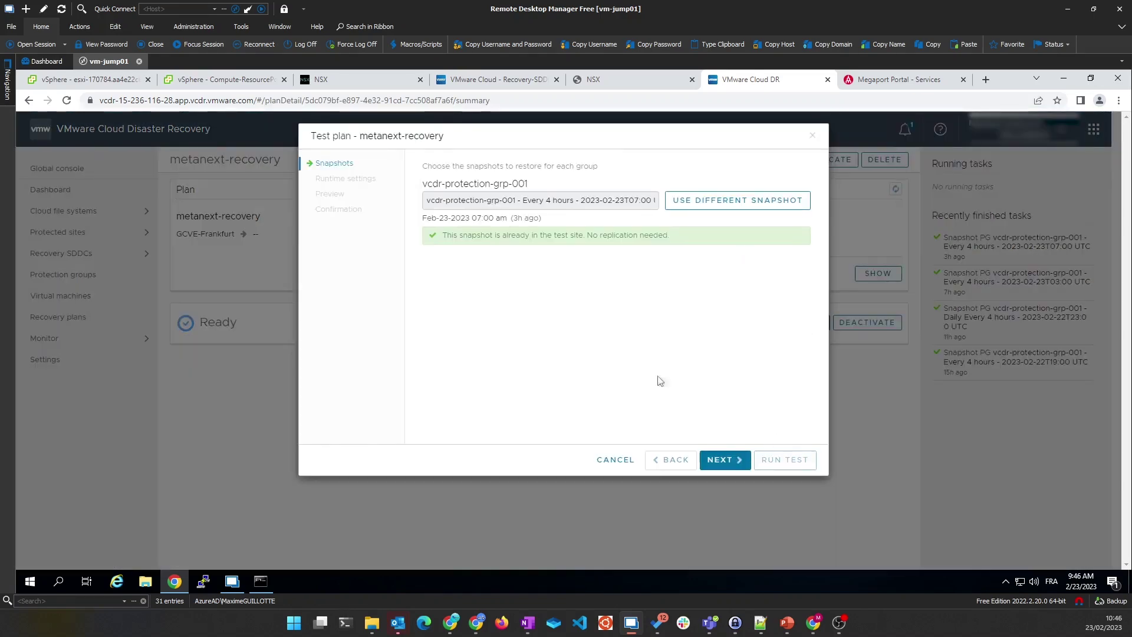
{"action": "left_click", "coordinate": [735, 465]}
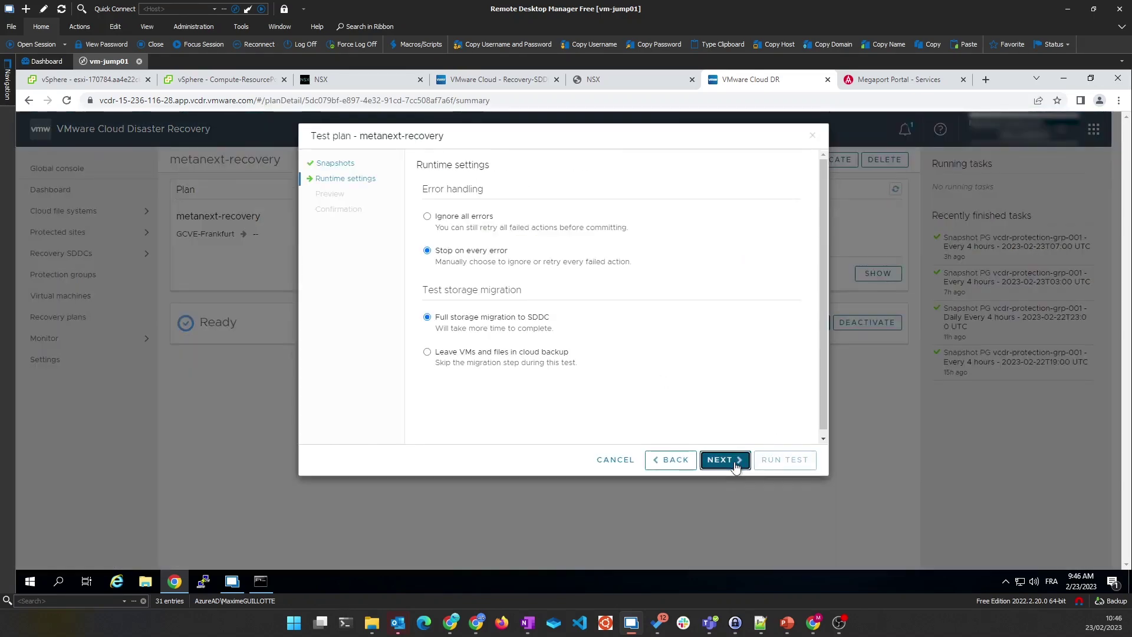
{"action": "left_click", "coordinate": [449, 354]}
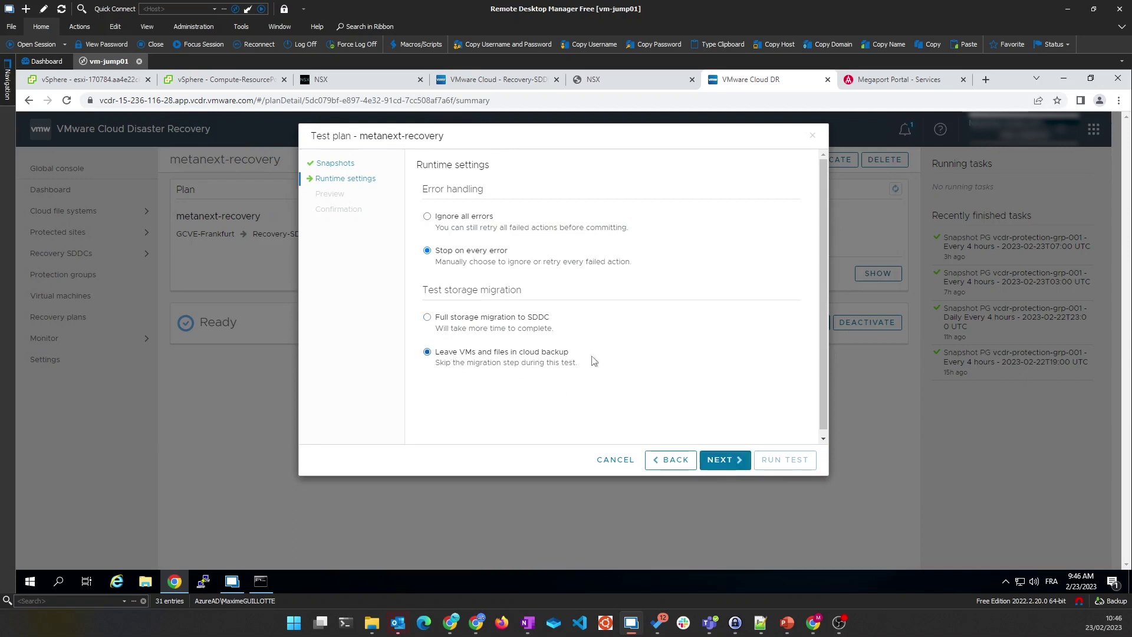
{"action": "left_click", "coordinate": [725, 459]}
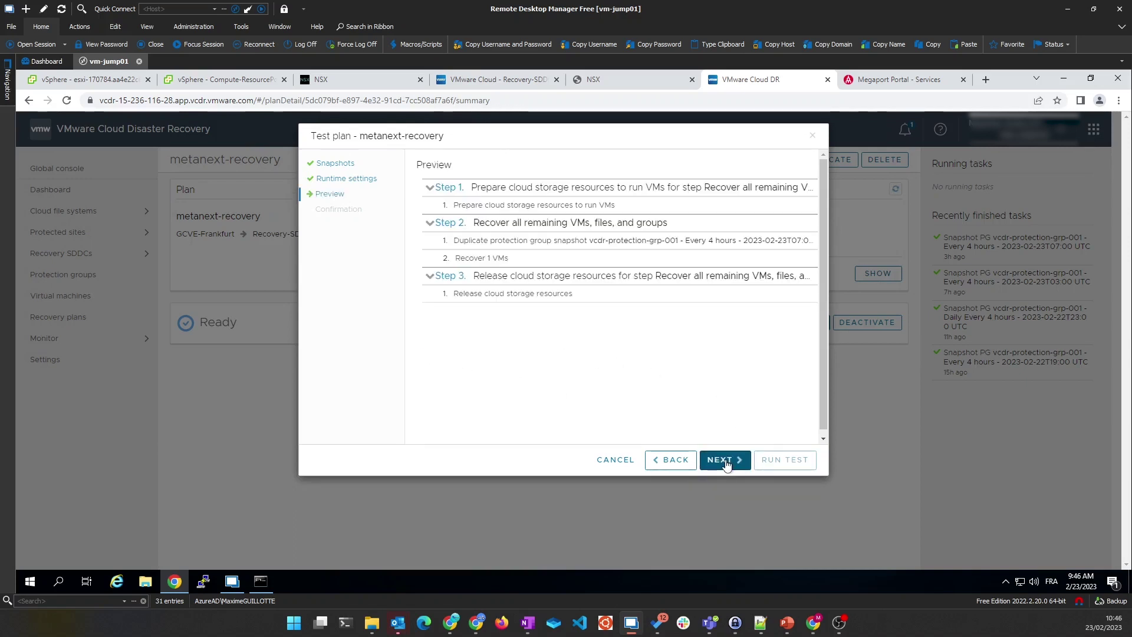
Accept the test preview, confirm with TEST PLAN and run the failover test
{"action": "left_click", "coordinate": [727, 465]}
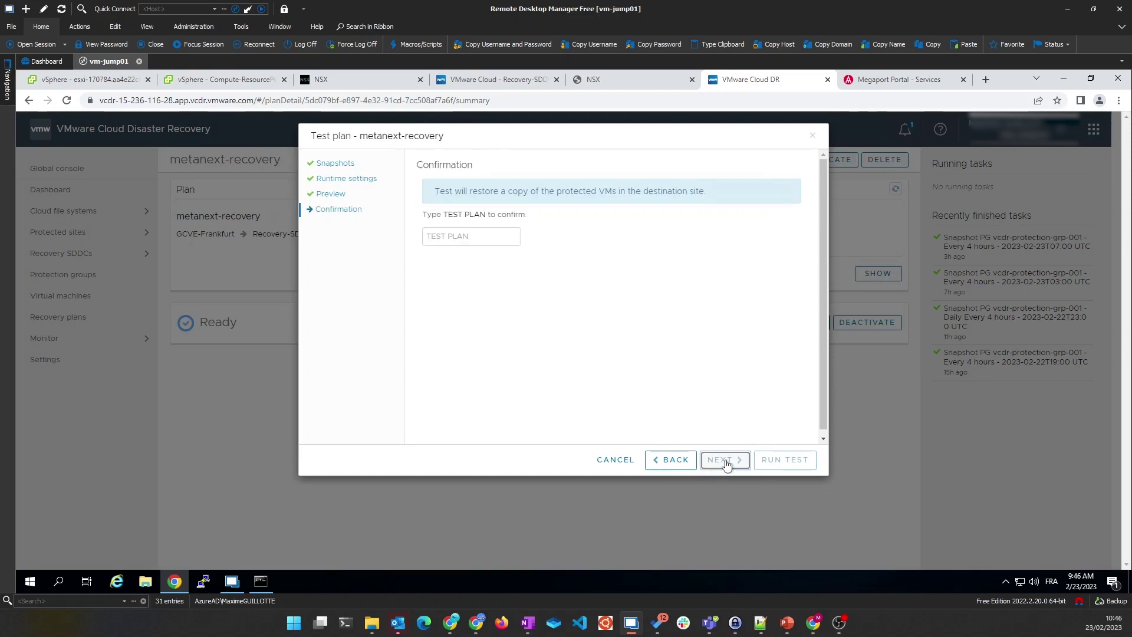
{"action": "left_click", "coordinate": [454, 237]}
{"action": "type", "text": "TEST"}
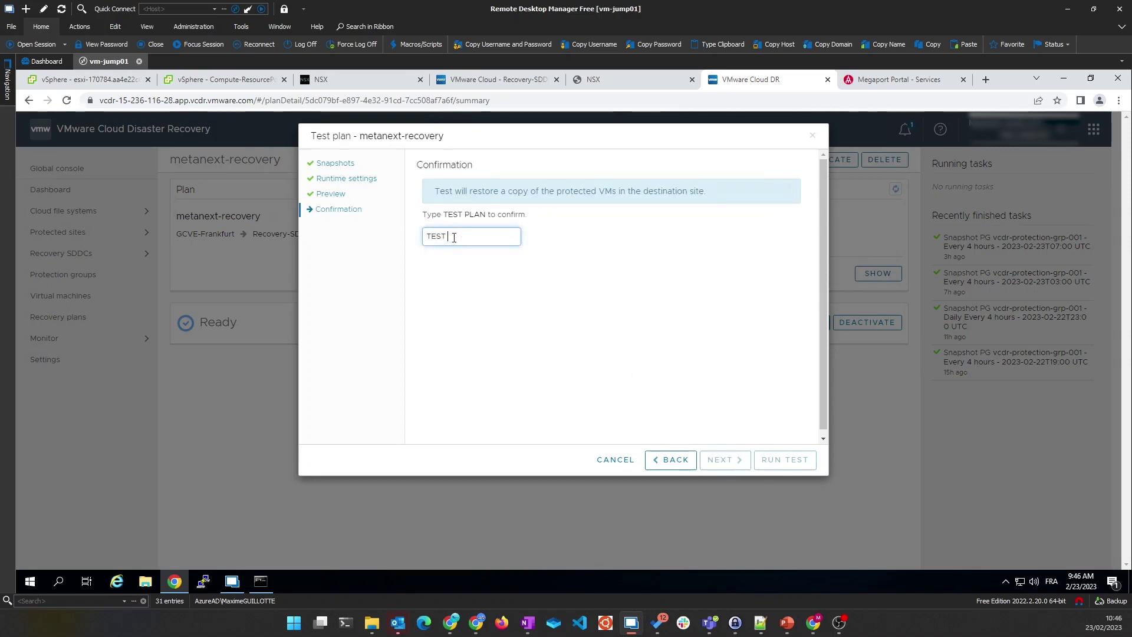
{"action": "type", "text": " PLAN"}
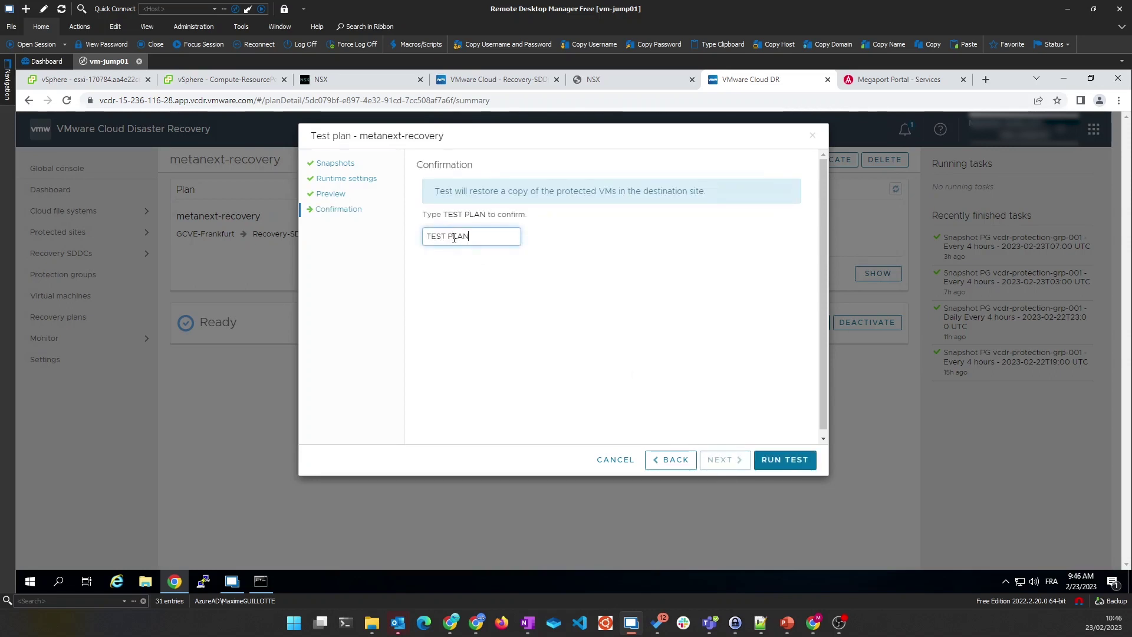
{"action": "left_click", "coordinate": [776, 466]}
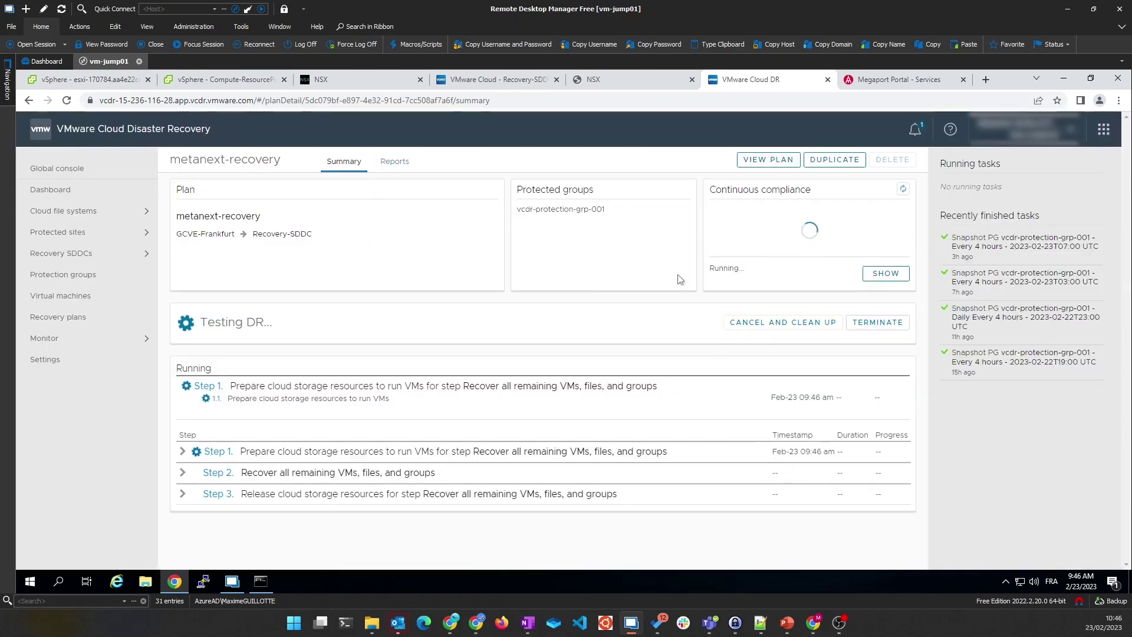
Switch to the Megaport Portal, open the MCR Looking Glass for MCR01 and filter its routes table by 10.249.103
{"action": "left_click", "coordinate": [894, 80]}
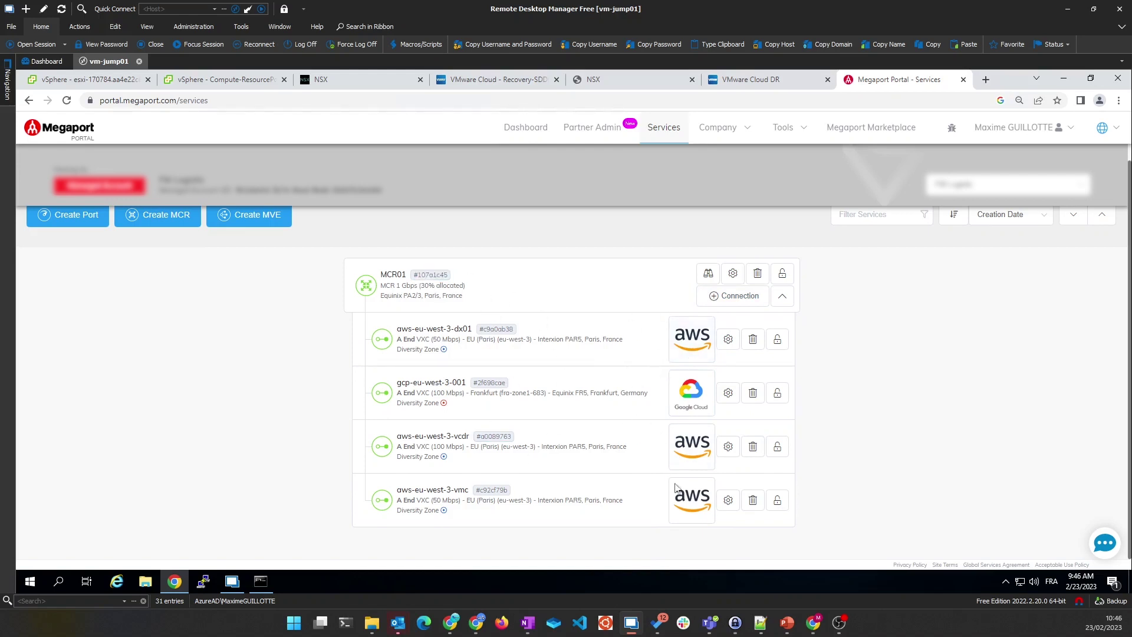
{"action": "left_click", "coordinate": [709, 274]}
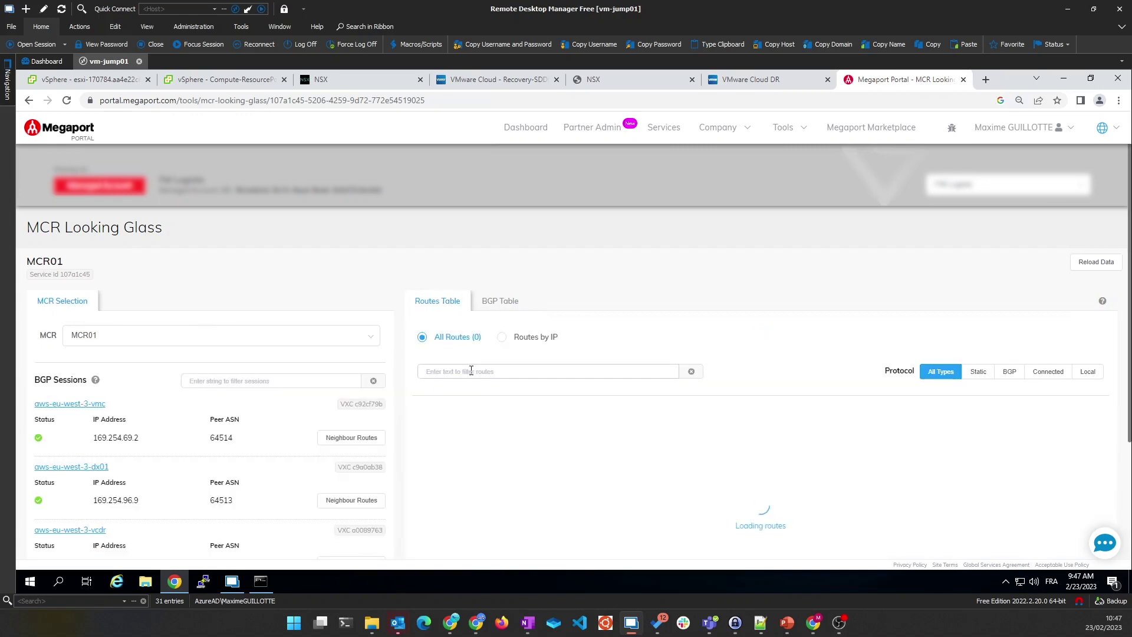
{"action": "left_click", "coordinate": [471, 371]}
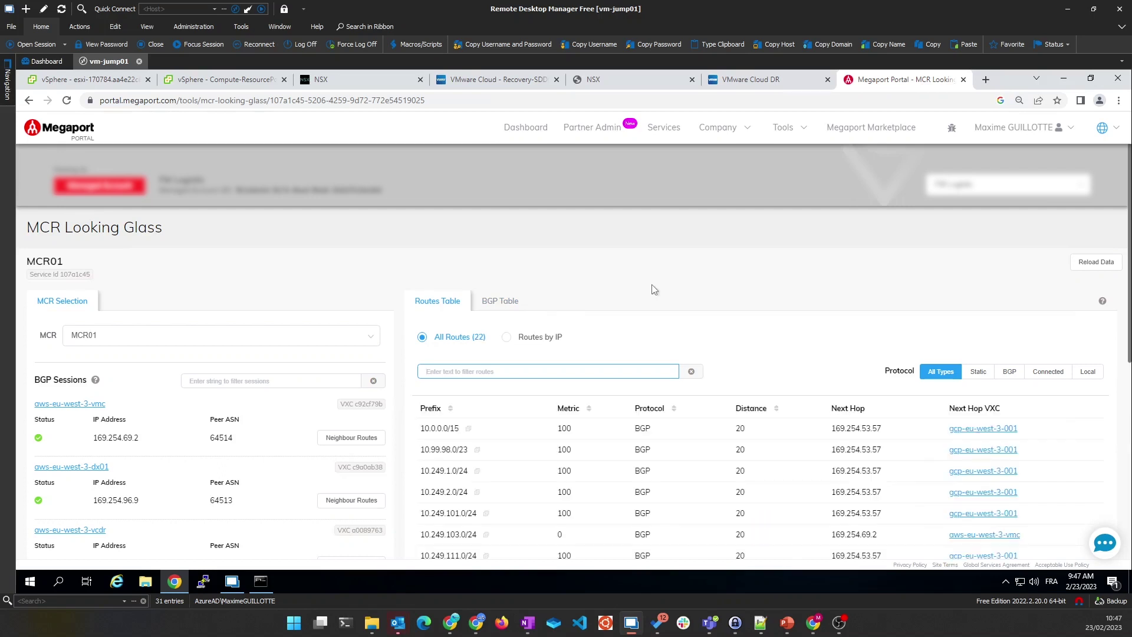
{"action": "type", "text": "10."}
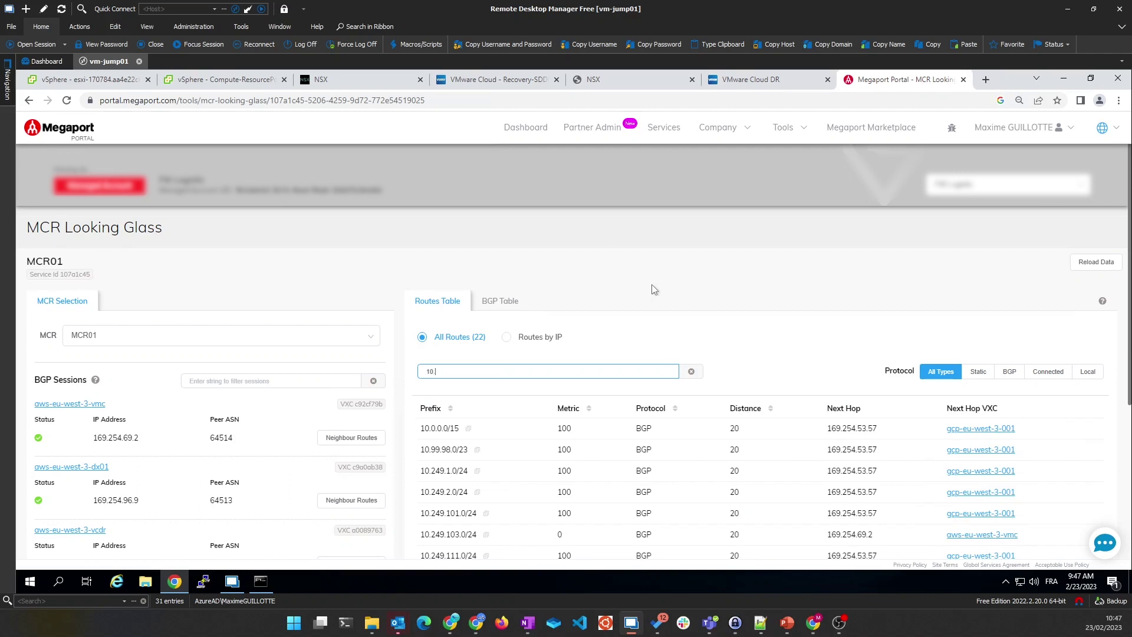
{"action": "type", "text": "249.103"}
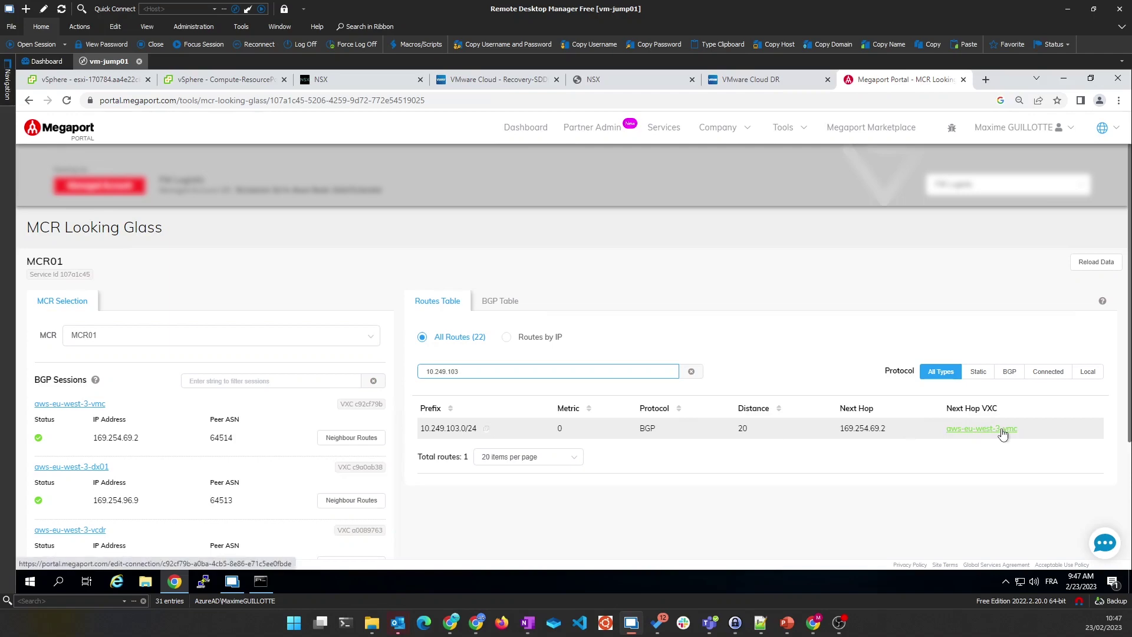
Check the running ping, switch to the recovery site's vSphere Client and open the gcve-ubuntu summary in Compute-ResourcePool's GCVE-Recovery pool
{"action": "left_click", "coordinate": [261, 580]}
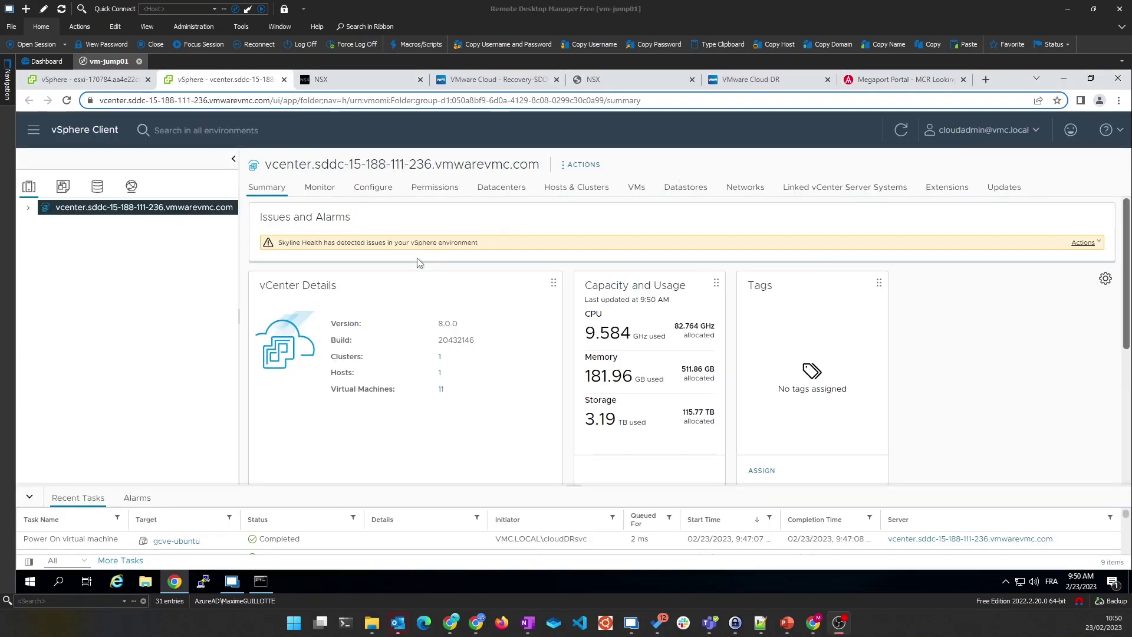
{"action": "left_click", "coordinate": [27, 209]}
{"action": "left_click", "coordinate": [39, 222]}
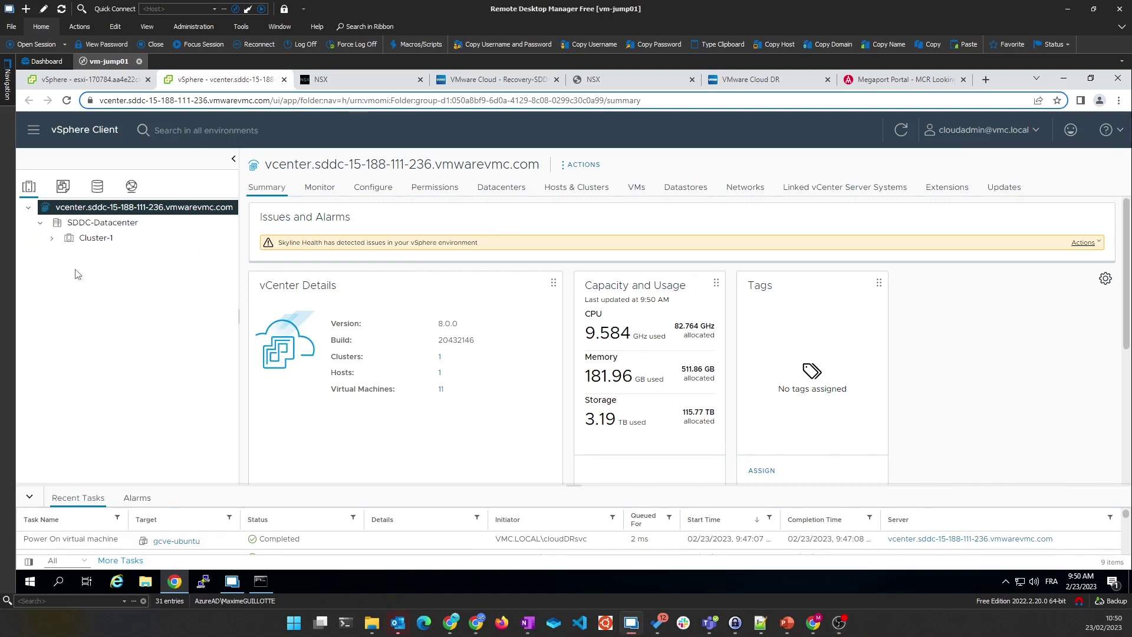
{"action": "left_click", "coordinate": [52, 238]}
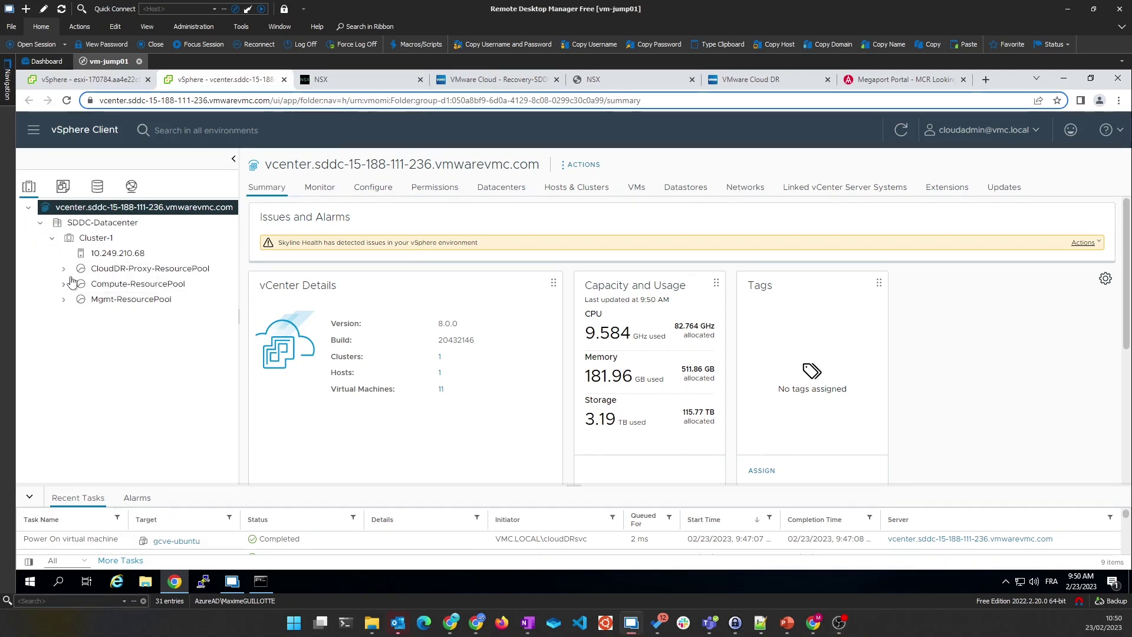
{"action": "left_click", "coordinate": [66, 299]}
{"action": "left_click", "coordinate": [65, 284]}
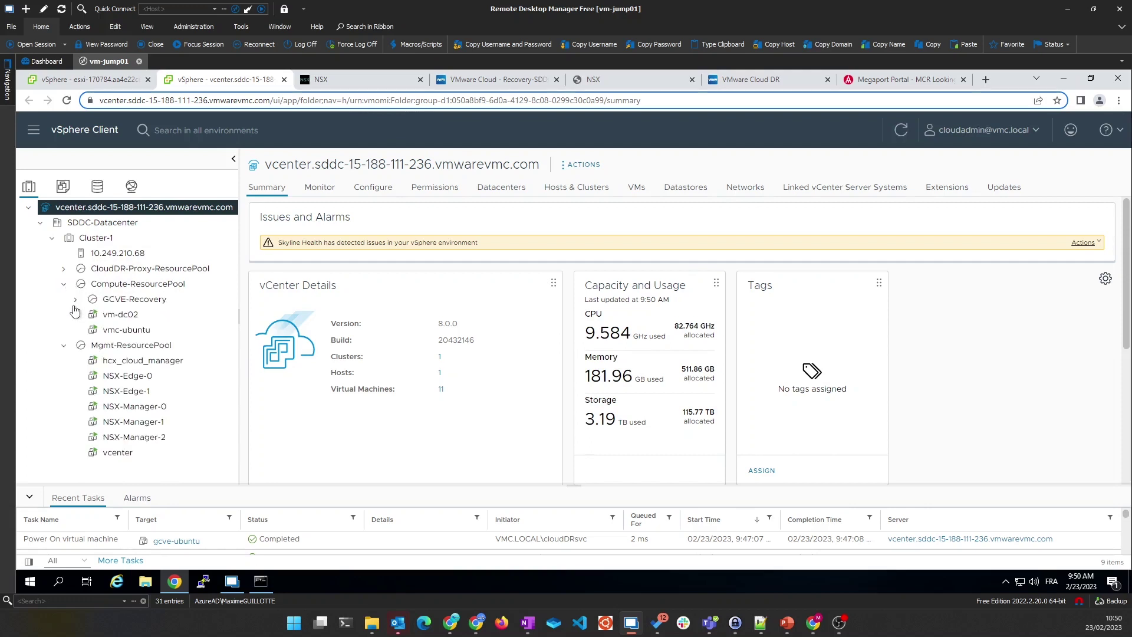
{"action": "left_click", "coordinate": [76, 299]}
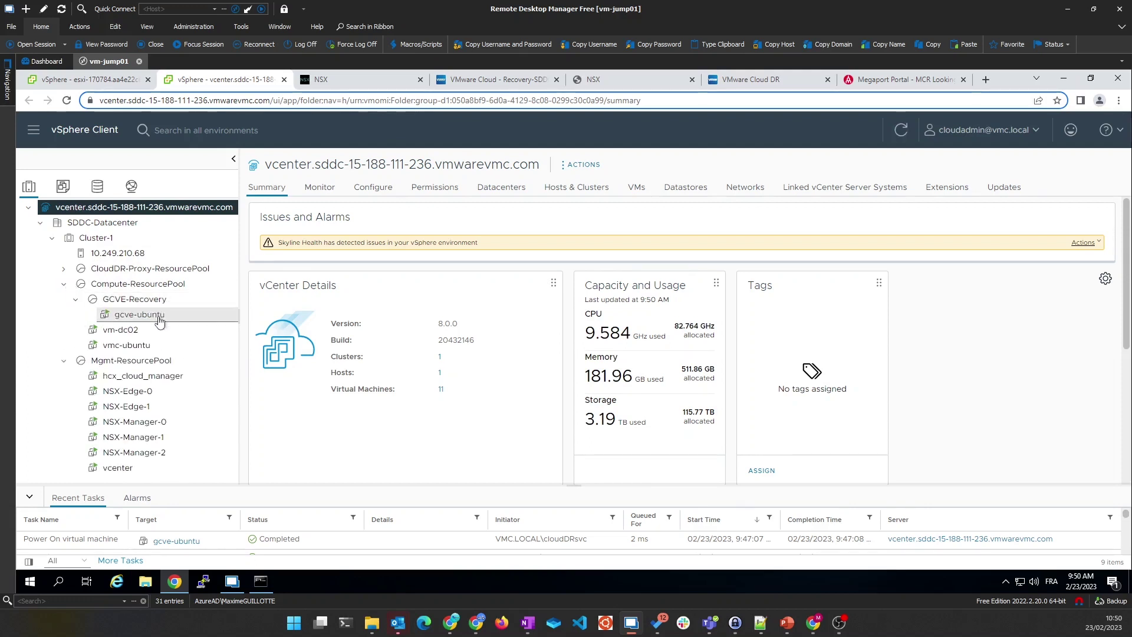
{"action": "left_click", "coordinate": [139, 315]}
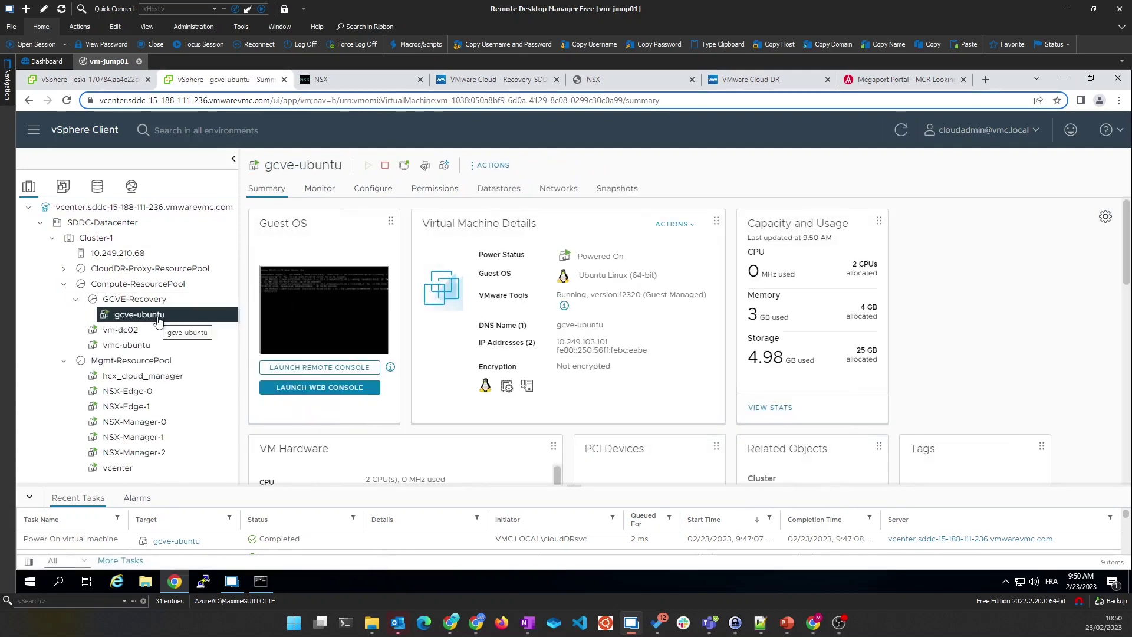
Switch to the Command Prompt and check the continuous ping to 10.249.103.101
{"action": "left_click", "coordinate": [752, 80]}
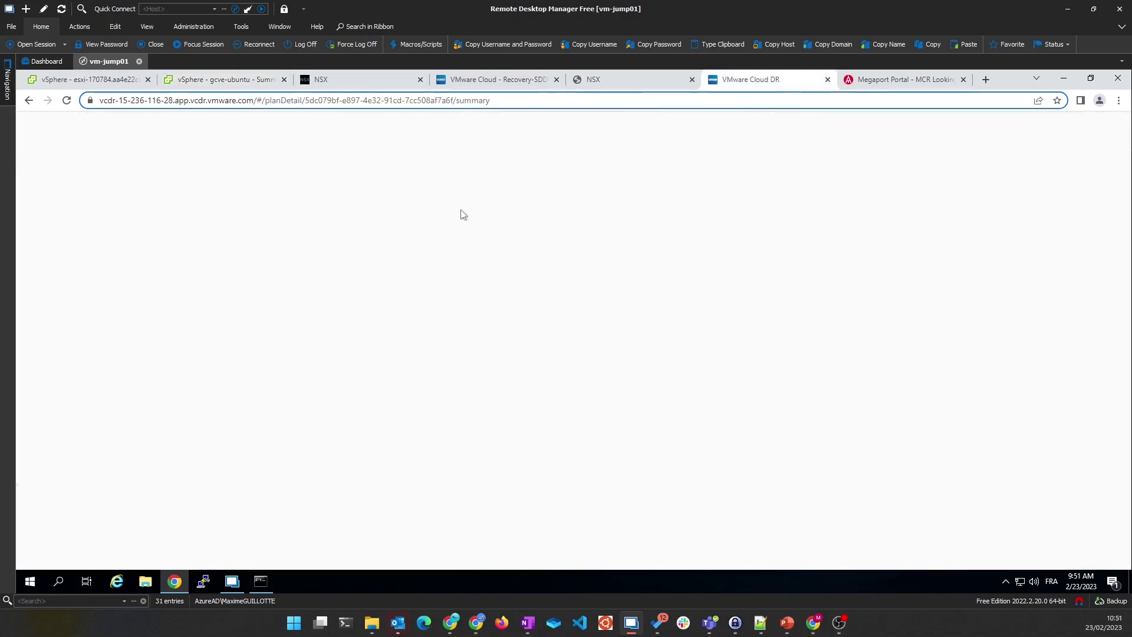
{"action": "left_click", "coordinate": [230, 80]}
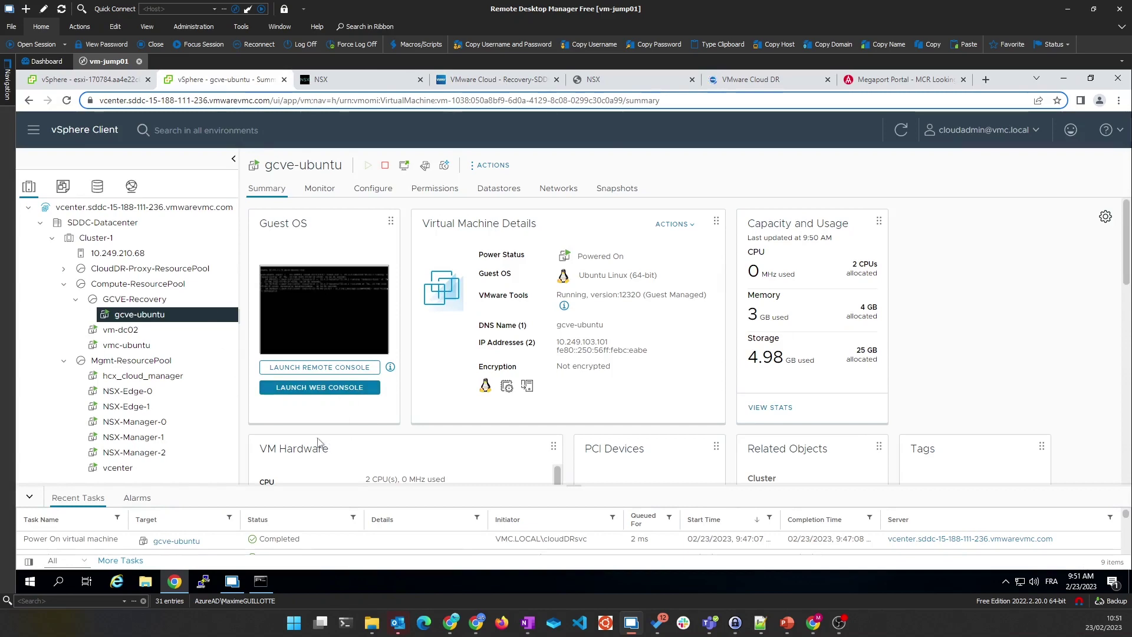
{"action": "left_click", "coordinate": [261, 584]}
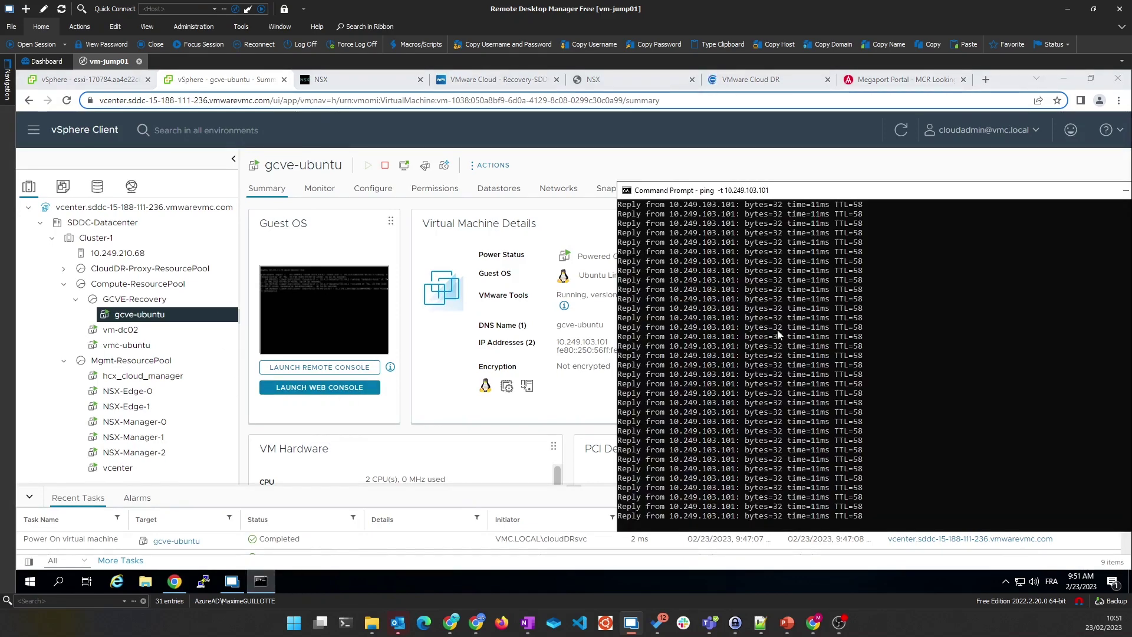
Switch to the jump host's Remote Desktop Manager, reconnect the gcve-ubuntu session and enter three blank lines to test its shell
{"action": "left_click", "coordinate": [232, 582]}
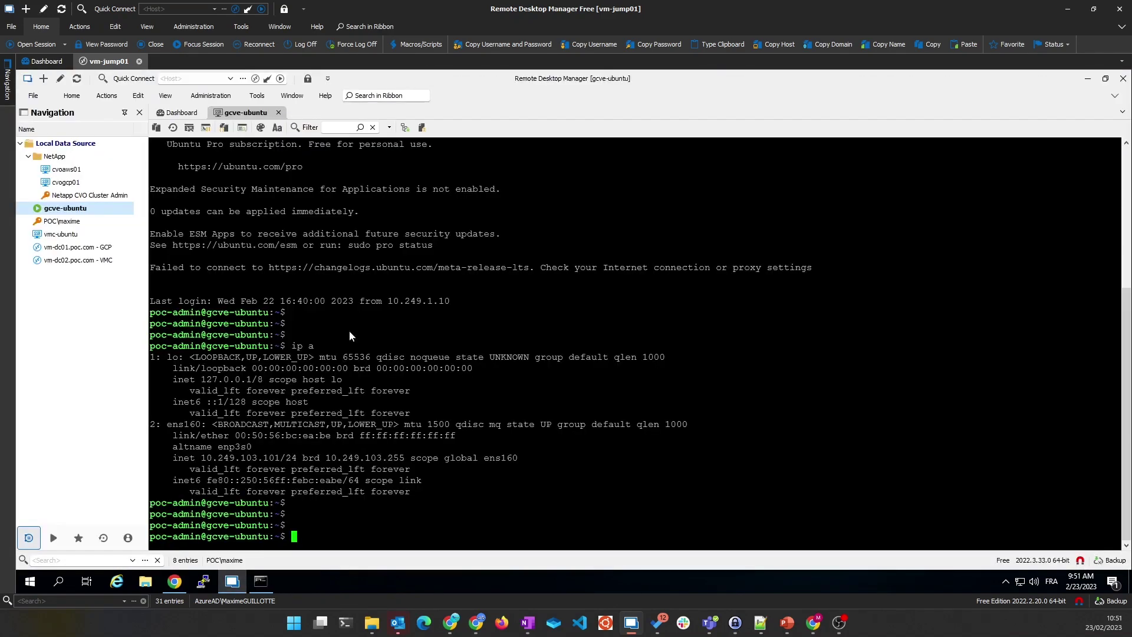
{"action": "right_click", "coordinate": [246, 115]}
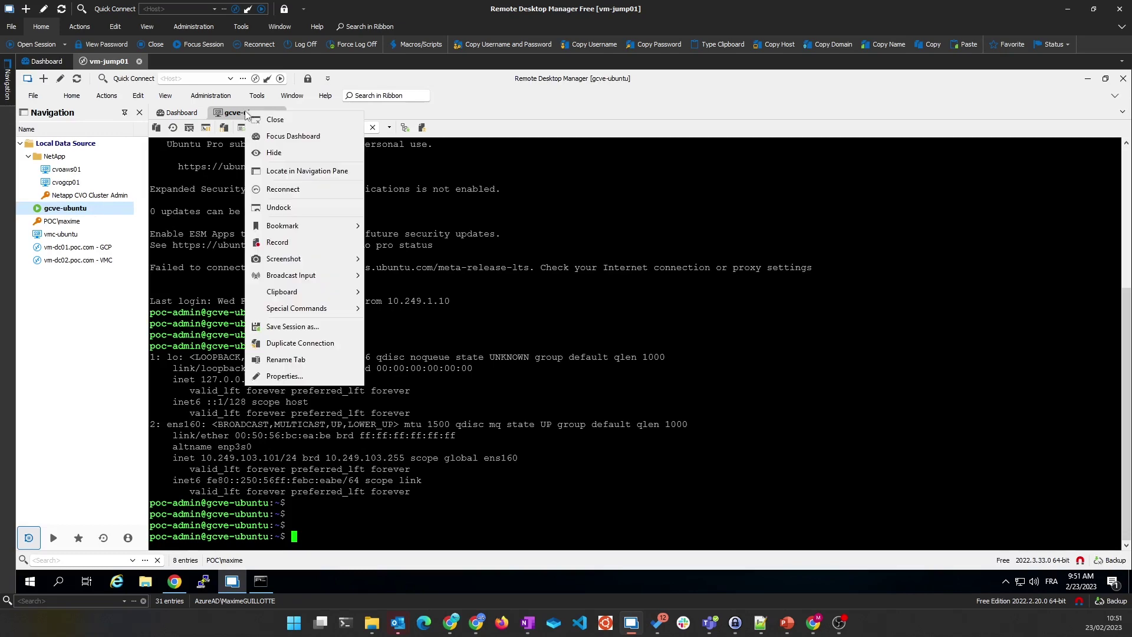
{"action": "left_click", "coordinate": [289, 192]}
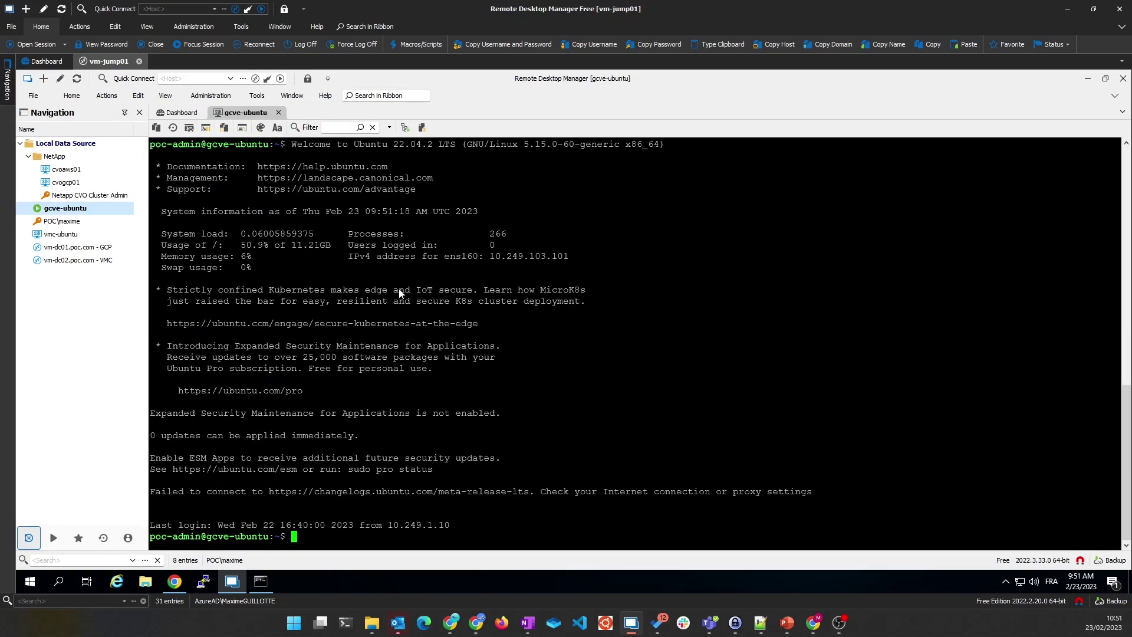
{"action": "key", "text": "Return"}
{"action": "key", "text": "Return"}
{"action": "key", "text": "Return"}
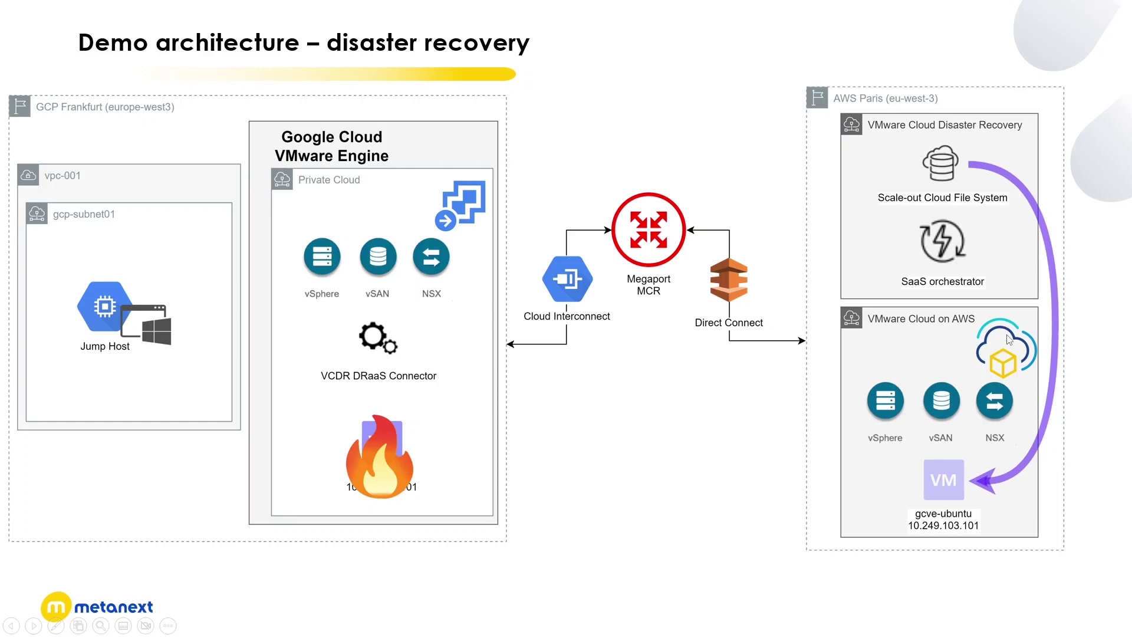
{"action": "left_click", "coordinate": [855, 334]}
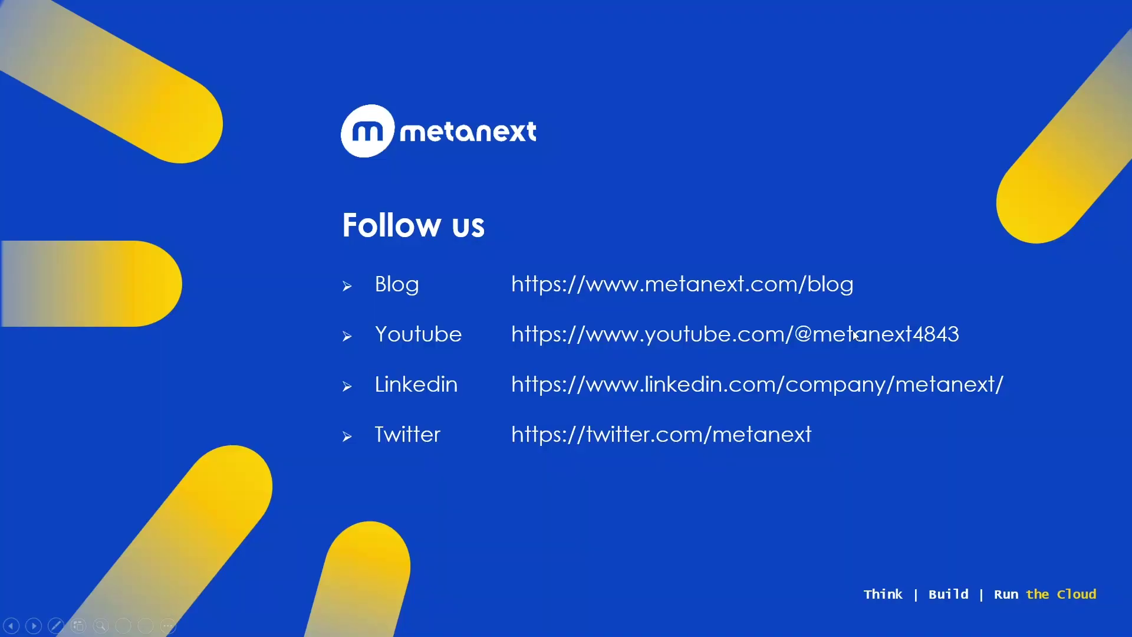